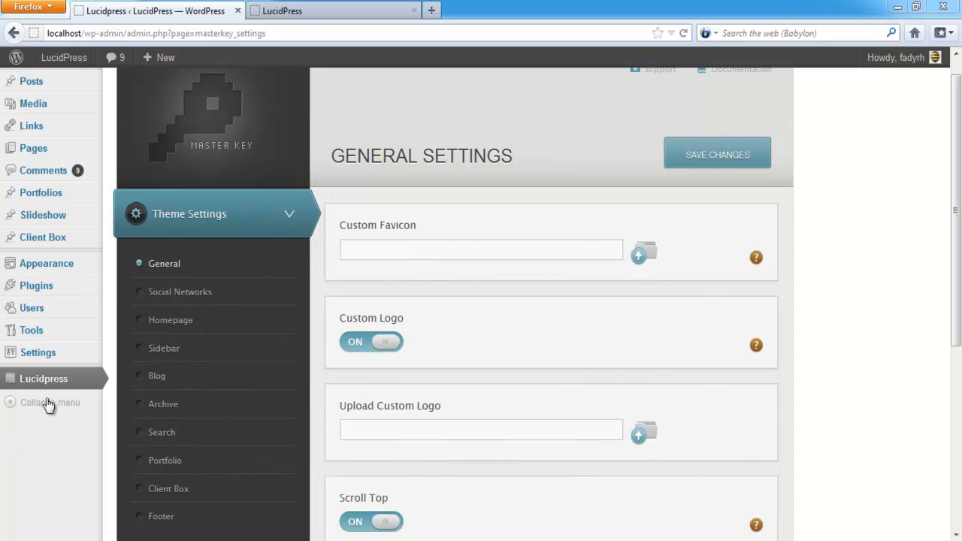
Step: Open the general settings of the theme's Slideshow Options
scroll(956, 208, down, 1)
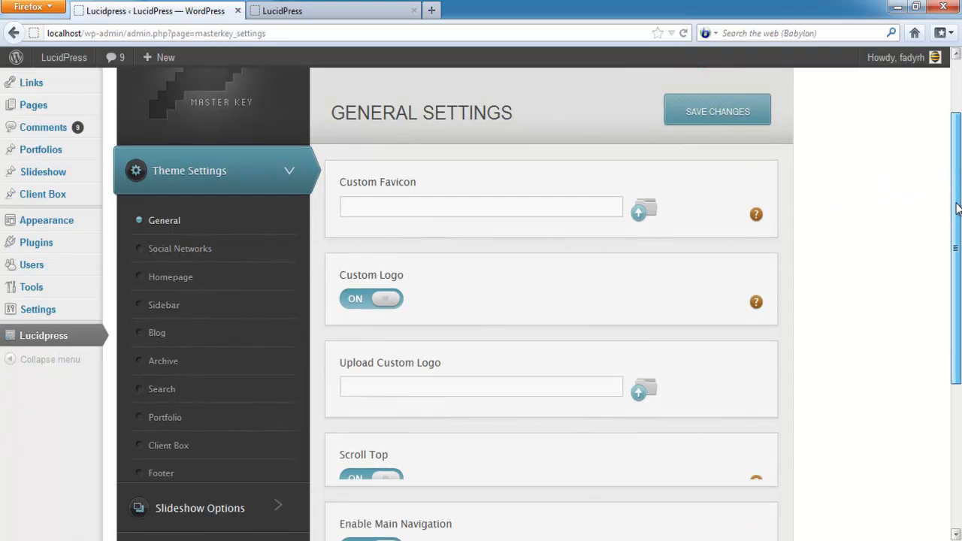
scroll(956, 208, down, 6)
click(228, 283)
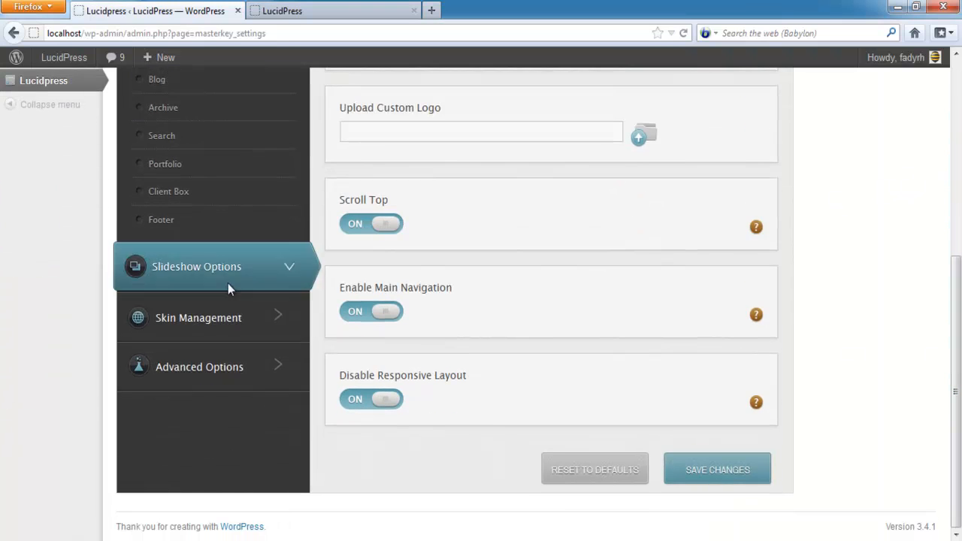
scroll(254, 263, up, 3)
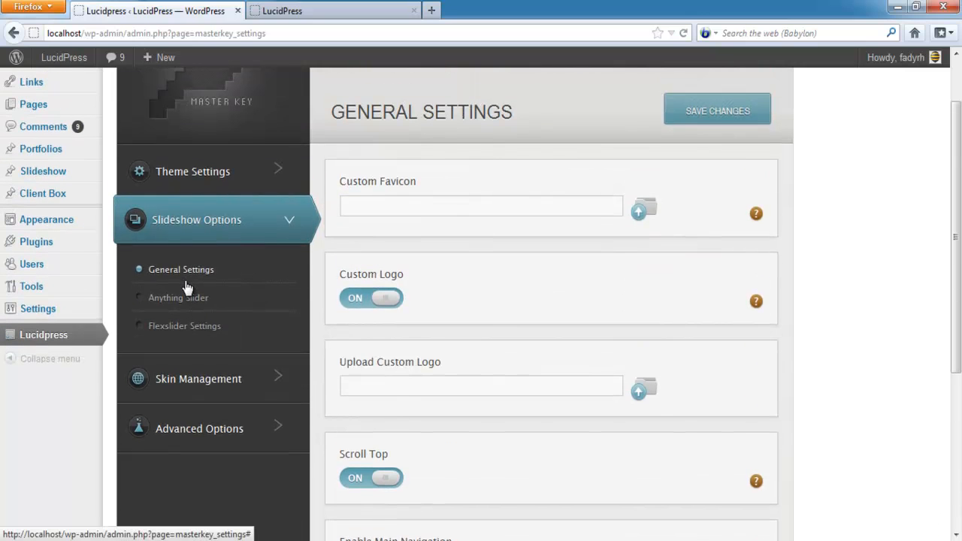
click(225, 278)
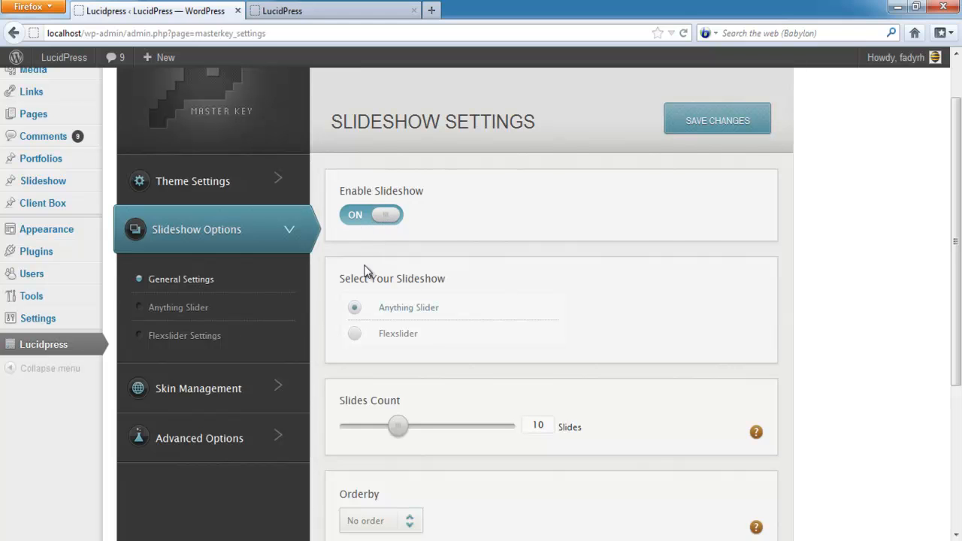
Step: Select Flexslider as the slideshow type and save the changes
scroll(368, 279, down, 2)
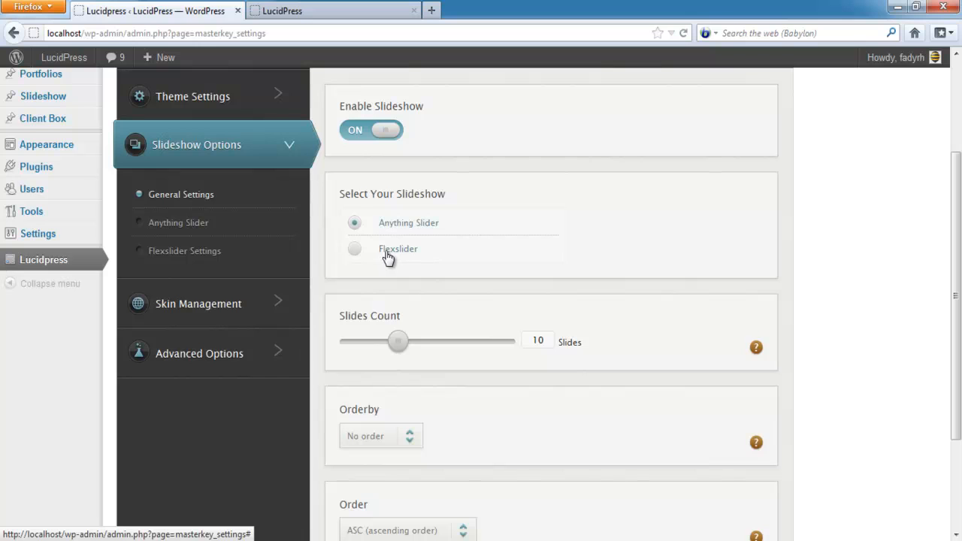
click(354, 250)
scroll(384, 260, up, 2)
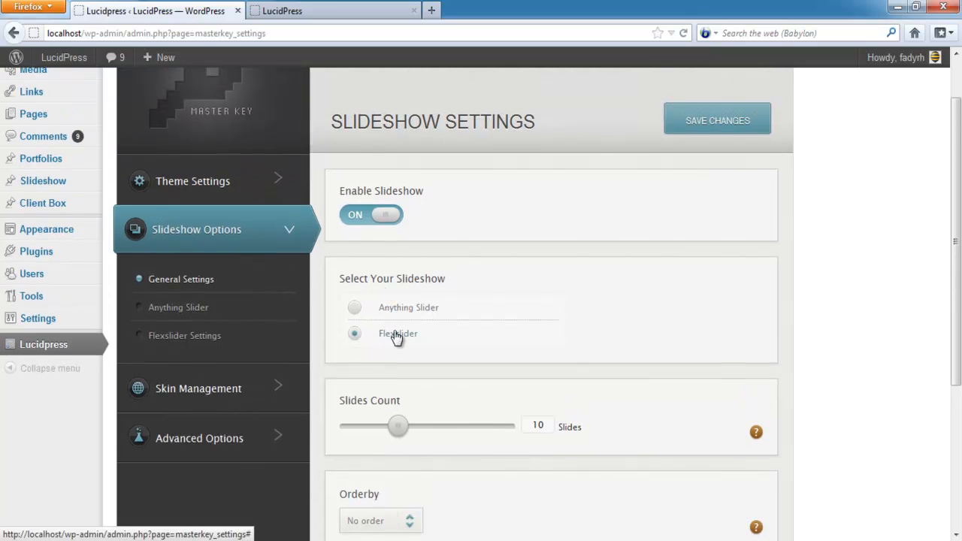
click(710, 129)
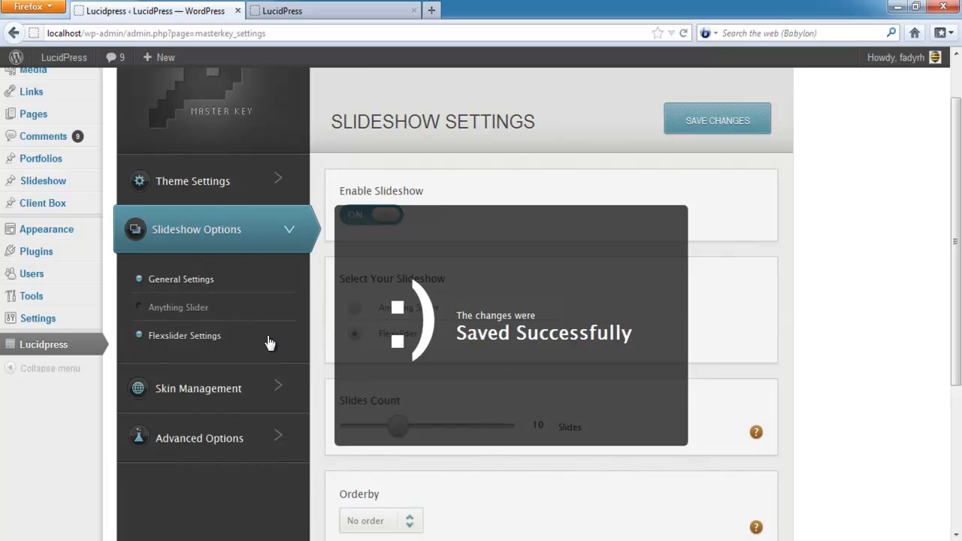
Step: In the Flexslider settings, add "My first awesome slideshow" and "My second awesome slideshow" to the slideshow items to show
click(215, 340)
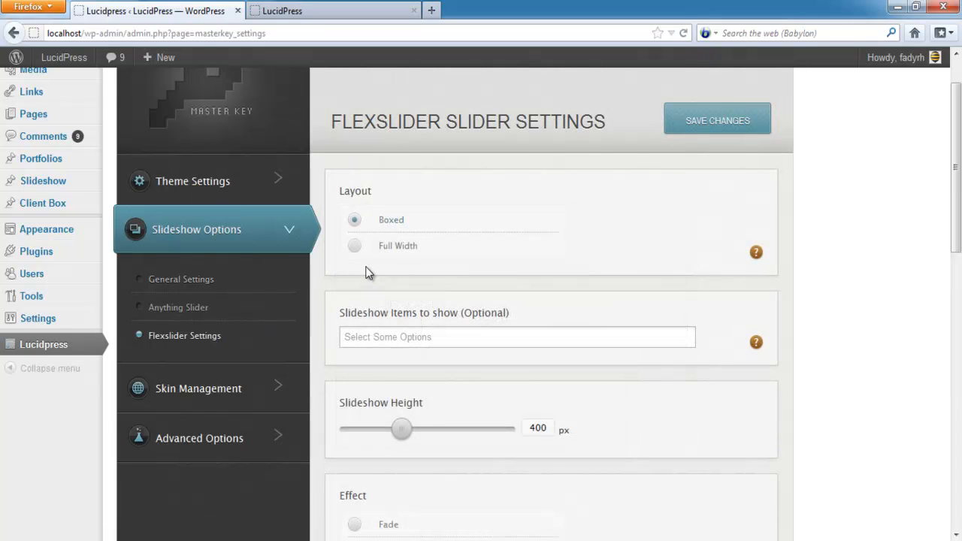
scroll(372, 218, down, 6)
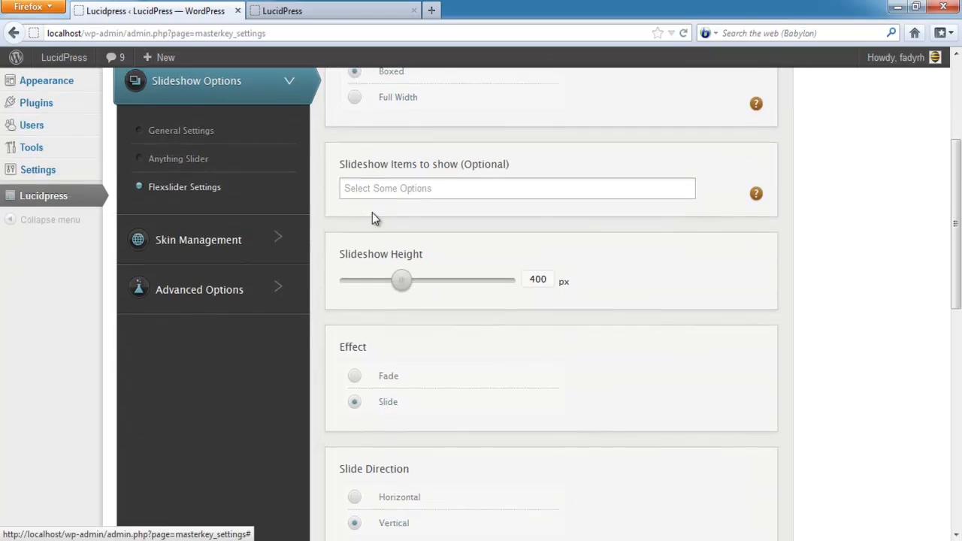
scroll(375, 219, down, 3)
scroll(376, 219, up, 10)
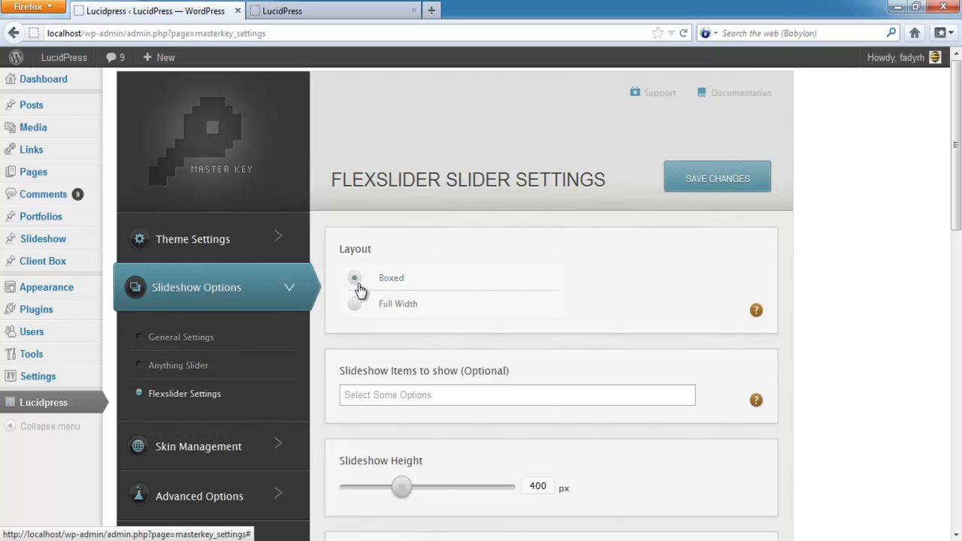
click(390, 400)
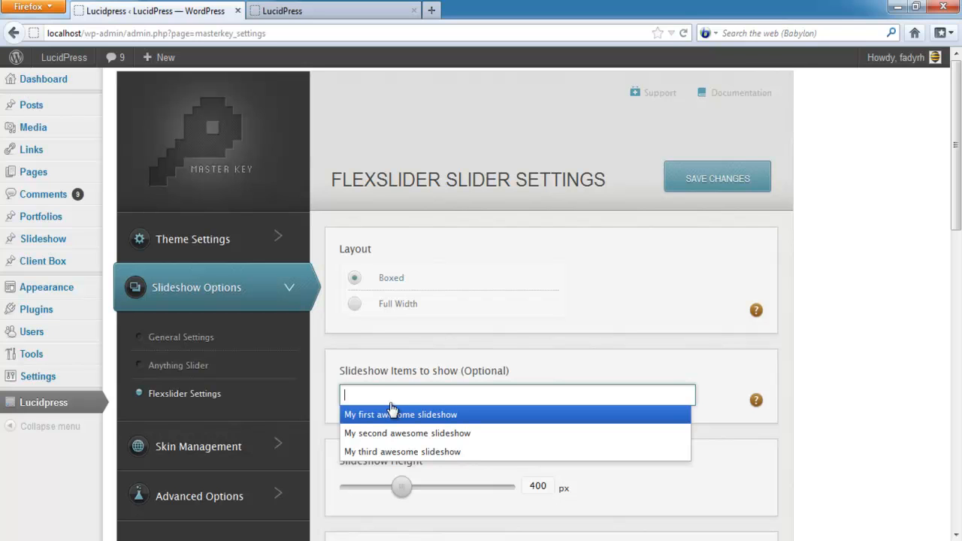
click(392, 418)
click(502, 409)
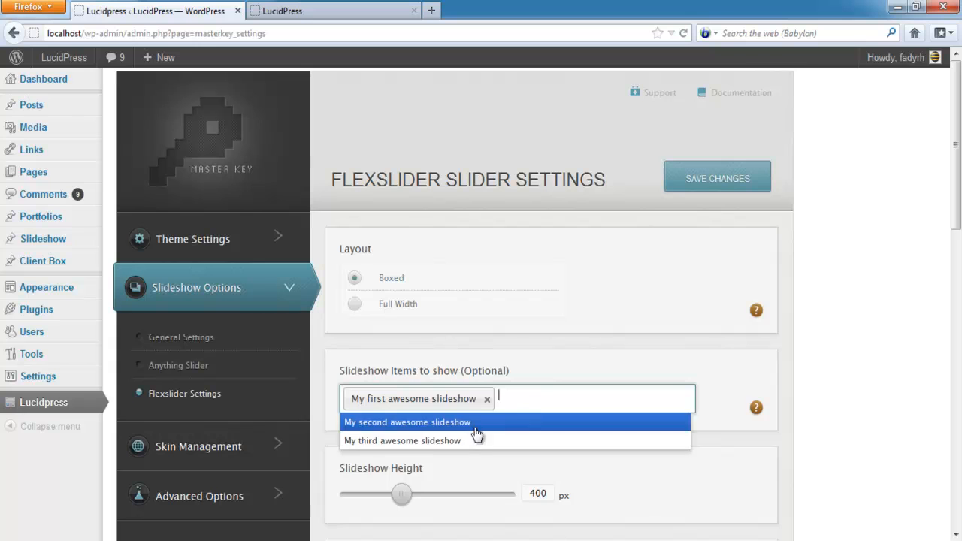
click(451, 425)
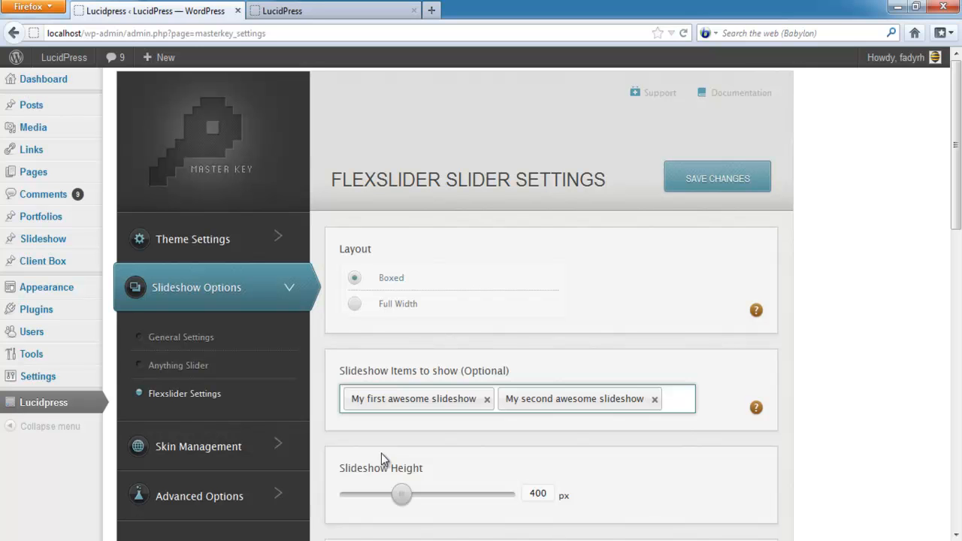
Step: Set the Flexslider effect to Fade and the slide direction to Horizontal
scroll(422, 440, down, 4)
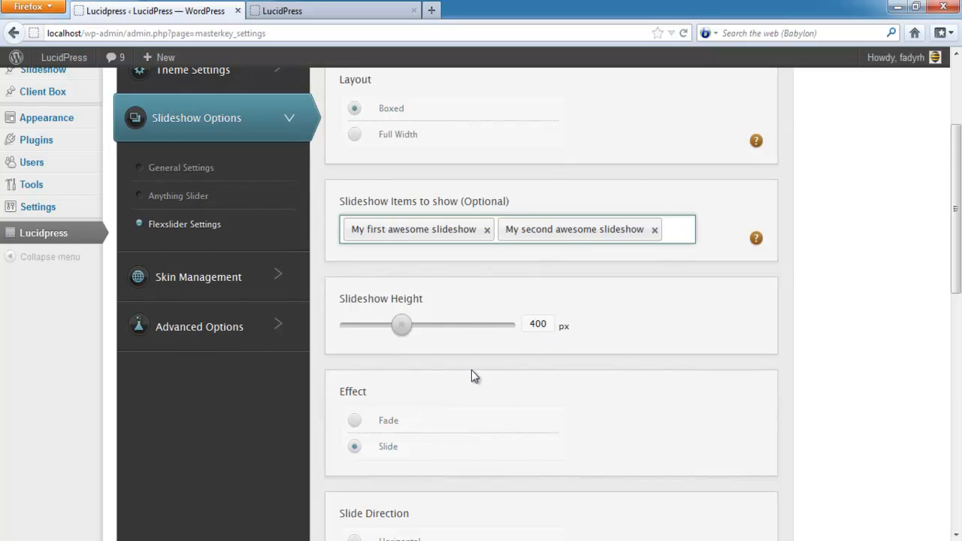
scroll(460, 390, down, 1)
scroll(459, 390, down, 1)
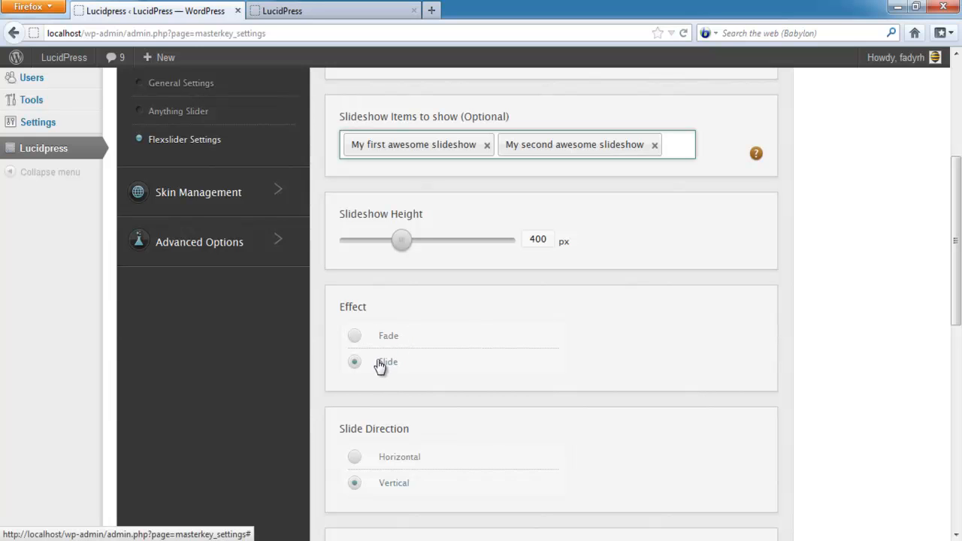
click(355, 337)
scroll(367, 376, down, 2)
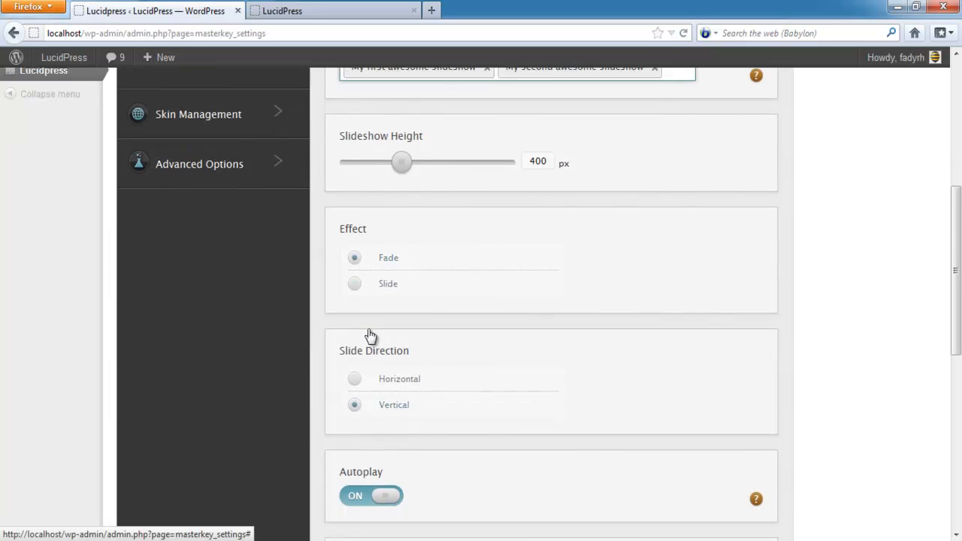
scroll(356, 399, down, 2)
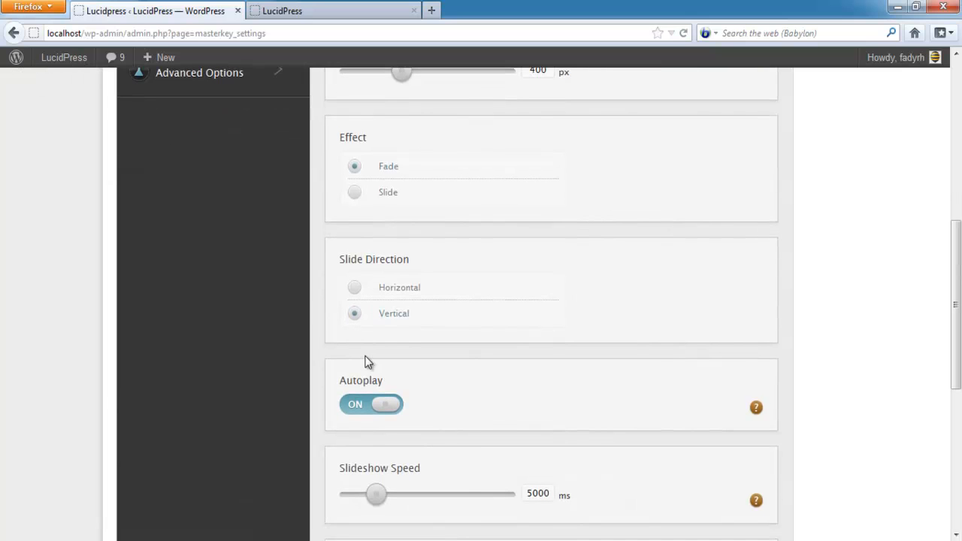
click(355, 288)
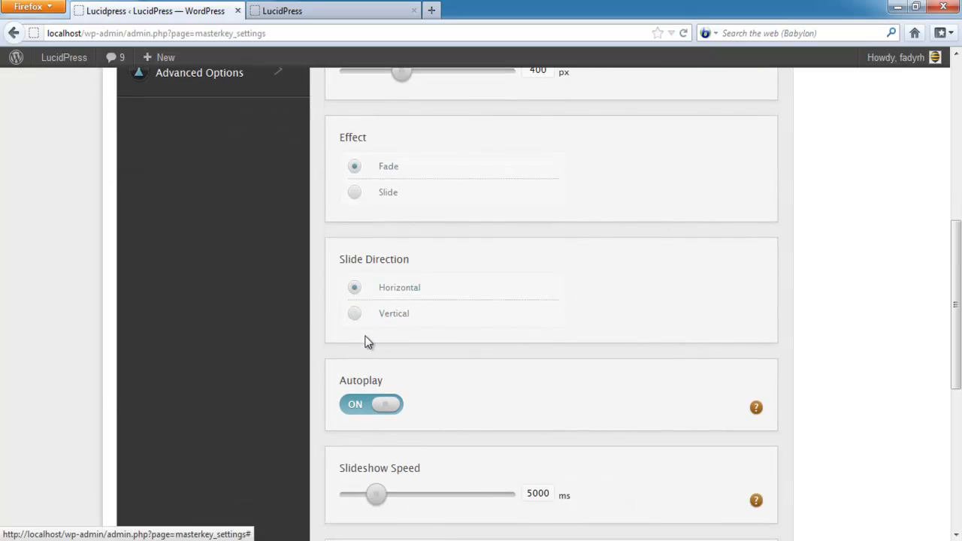
Step: Review the autoplay, speed, animation duration, caption and pause-on-hover options, and save the Flexslider settings
scroll(378, 420, down, 3)
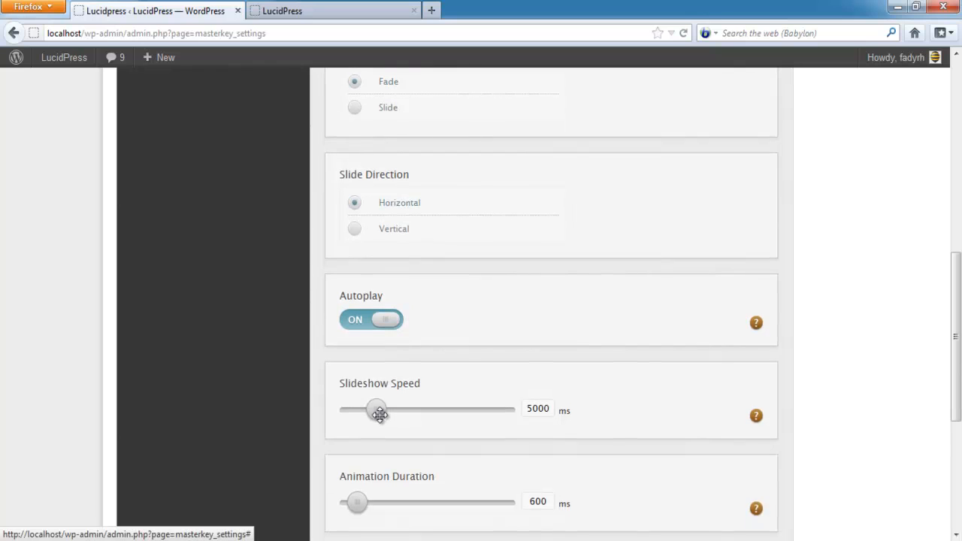
scroll(380, 414, down, 1)
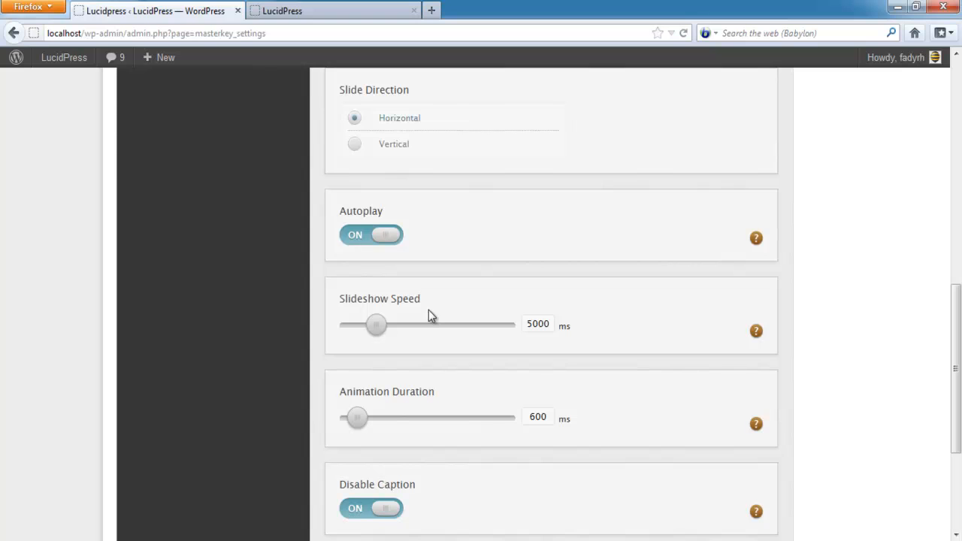
scroll(428, 310, down, 4)
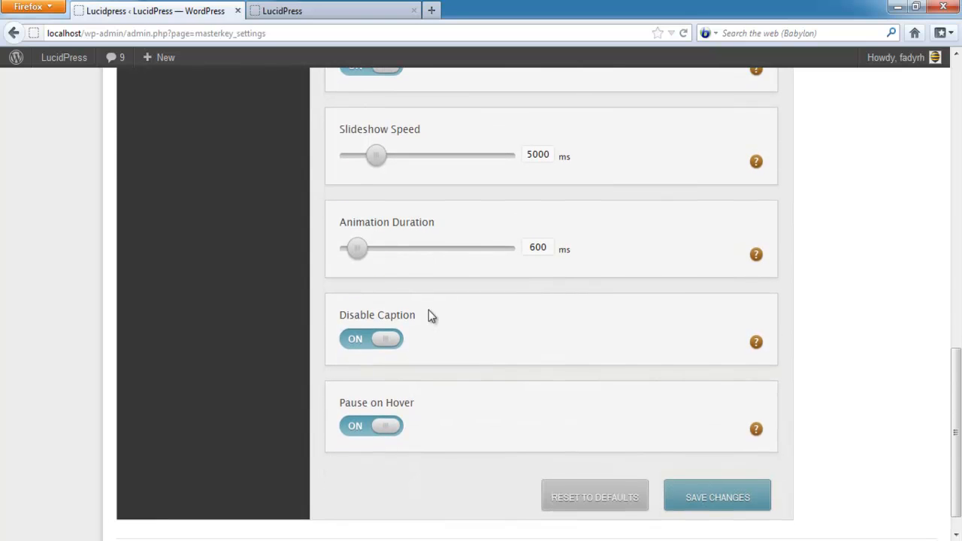
scroll(428, 315, down, 1)
scroll(429, 315, up, 2)
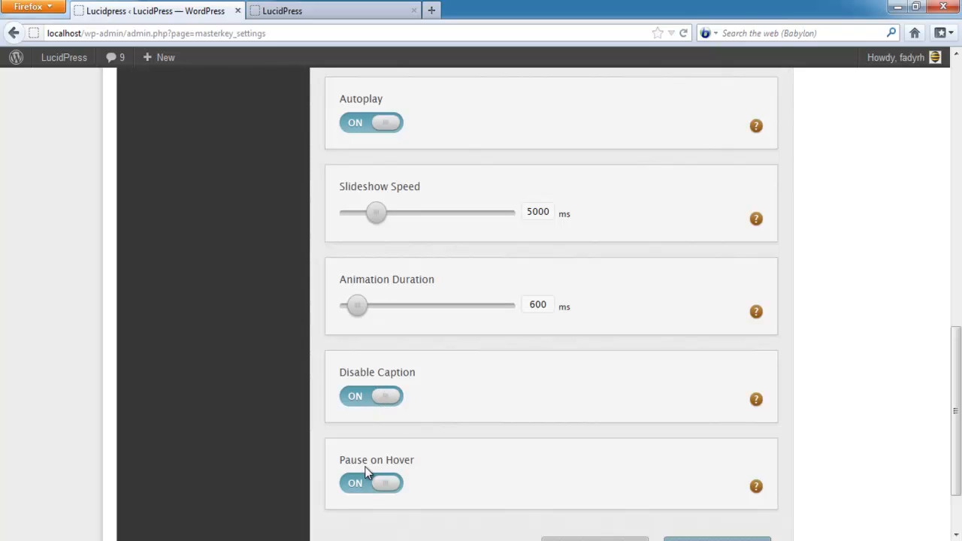
scroll(379, 460, down, 3)
click(696, 466)
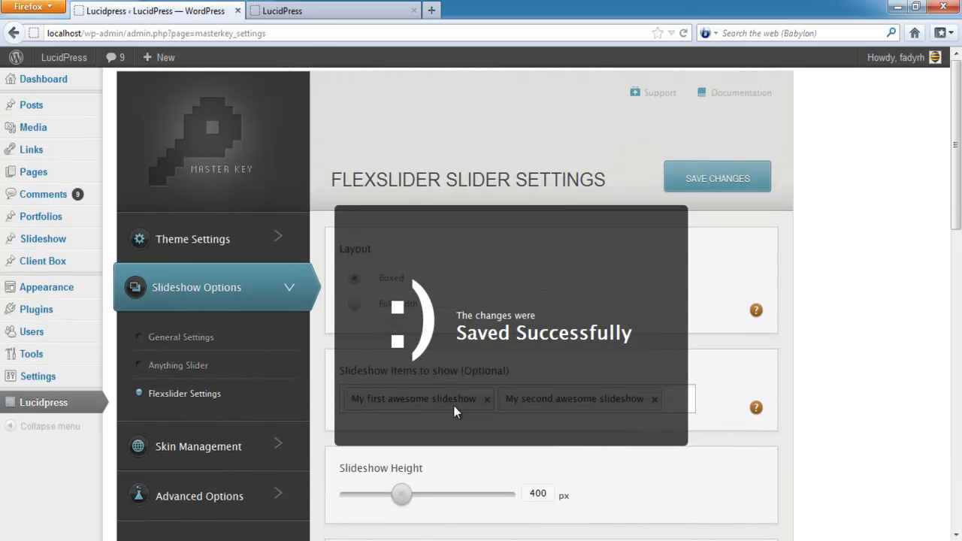
Step: Reload the LucidPress homepage and advance through the slides to check the boxed layout with the fade effect
click(330, 10)
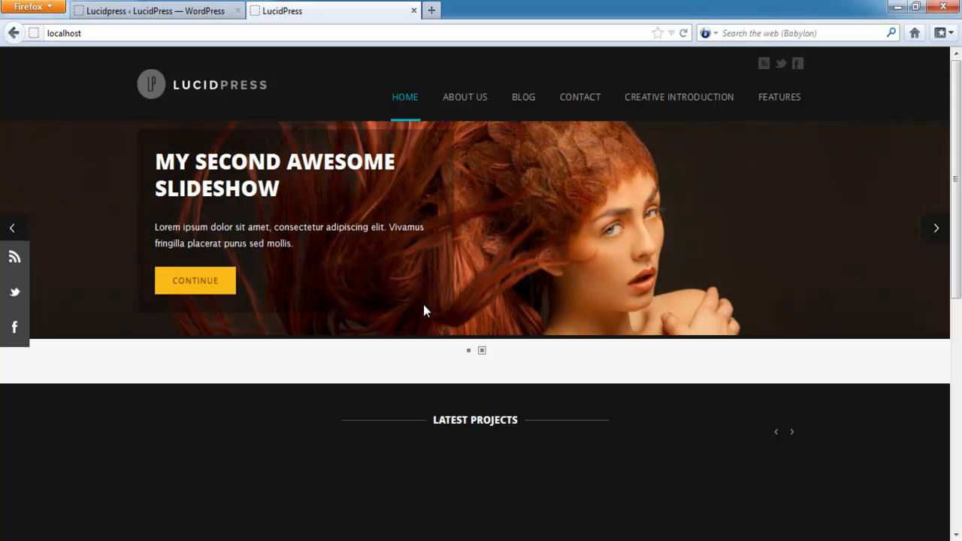
key(F5)
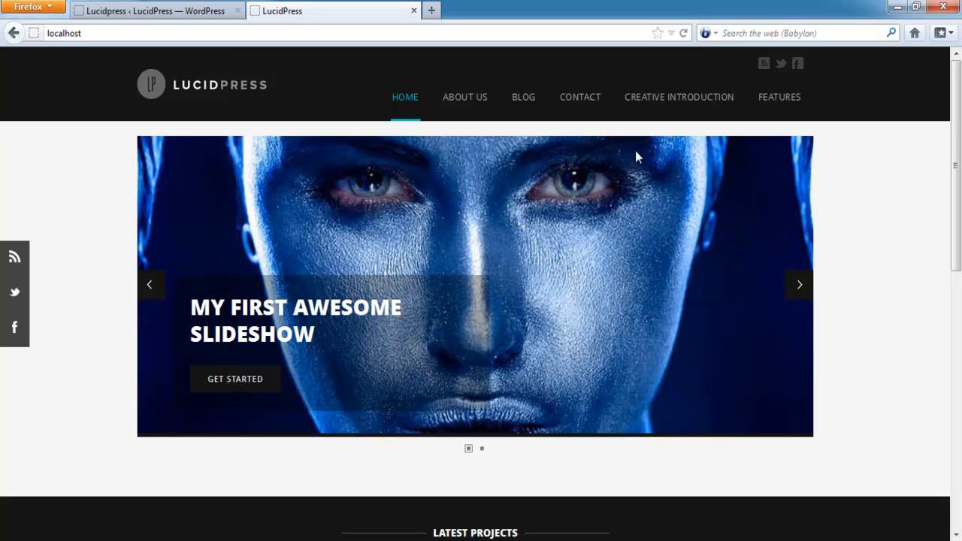
click(797, 289)
click(796, 290)
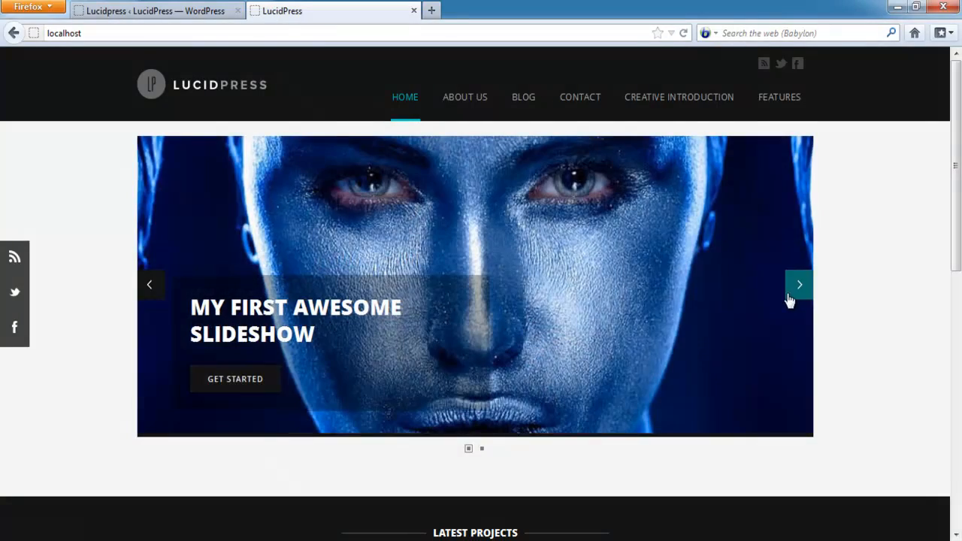
click(795, 293)
Step: Return to the Flexslider settings, set the layout to Full Width and the effect to Slide, and save the changes
click(175, 14)
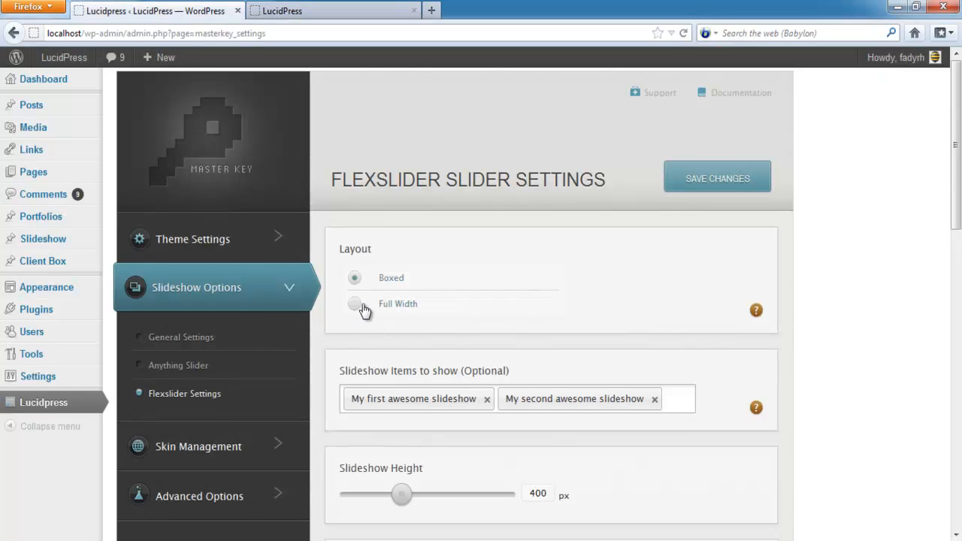
click(356, 304)
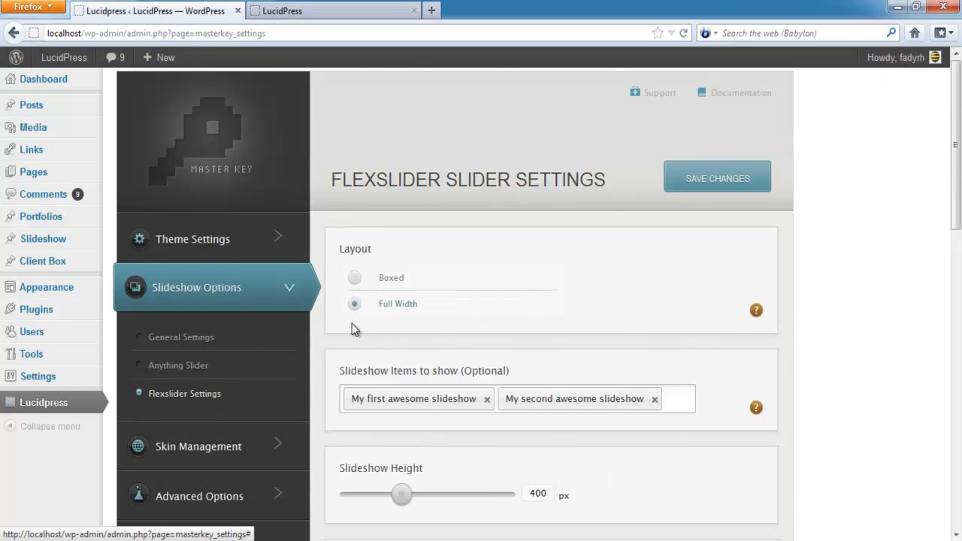
scroll(371, 350, down, 1)
scroll(372, 350, down, 2)
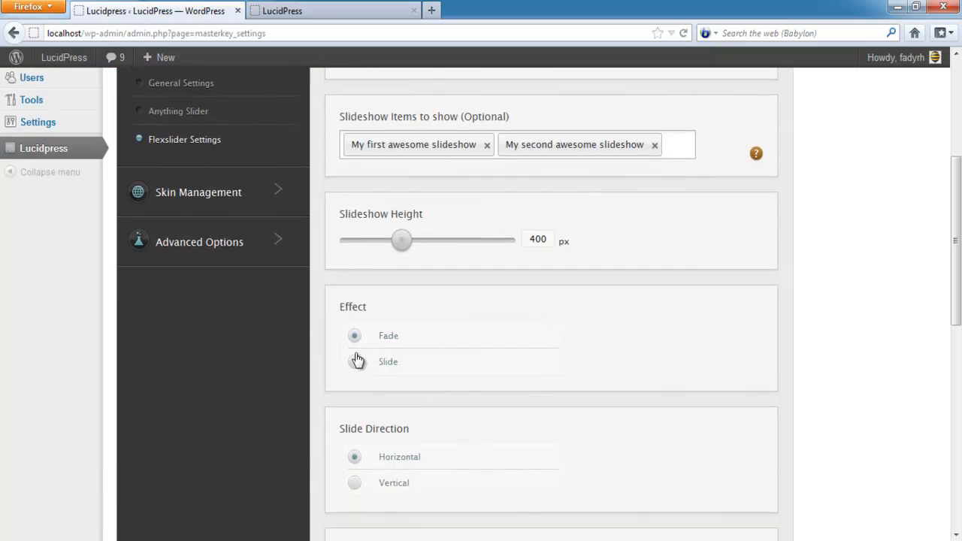
click(354, 363)
scroll(470, 352, up, 6)
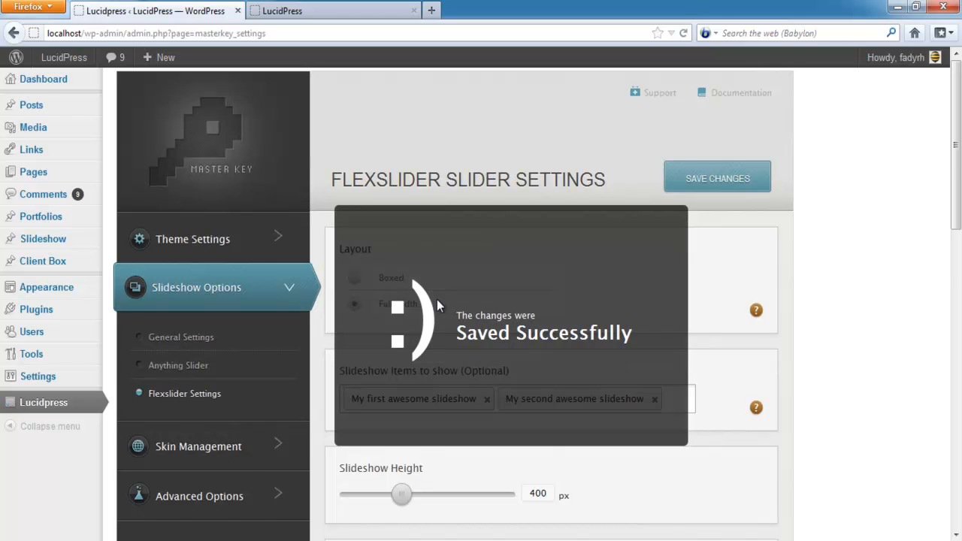
Step: Refresh the site's homepage and advance through the slides to check the full-width layout with the slide effect
click(332, 16)
click(685, 34)
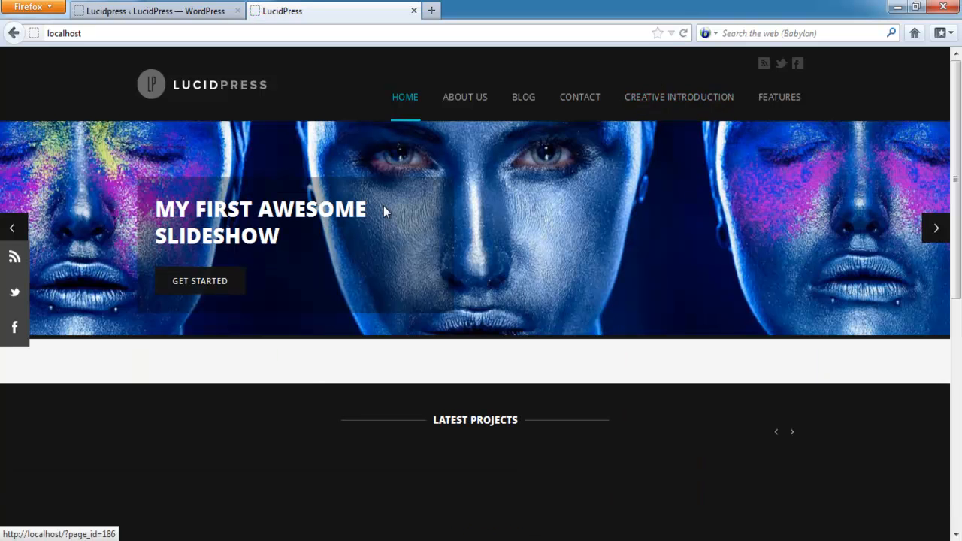
click(935, 228)
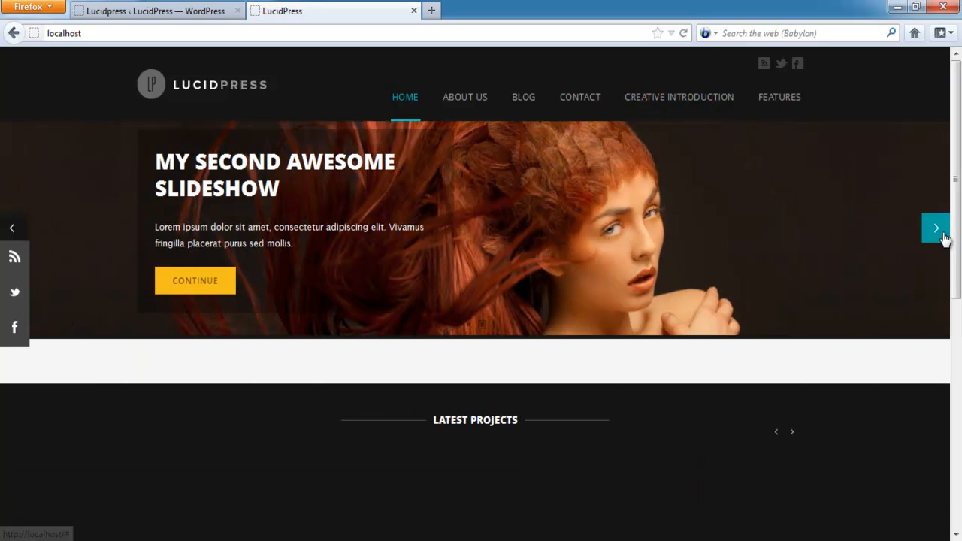
click(939, 234)
click(935, 237)
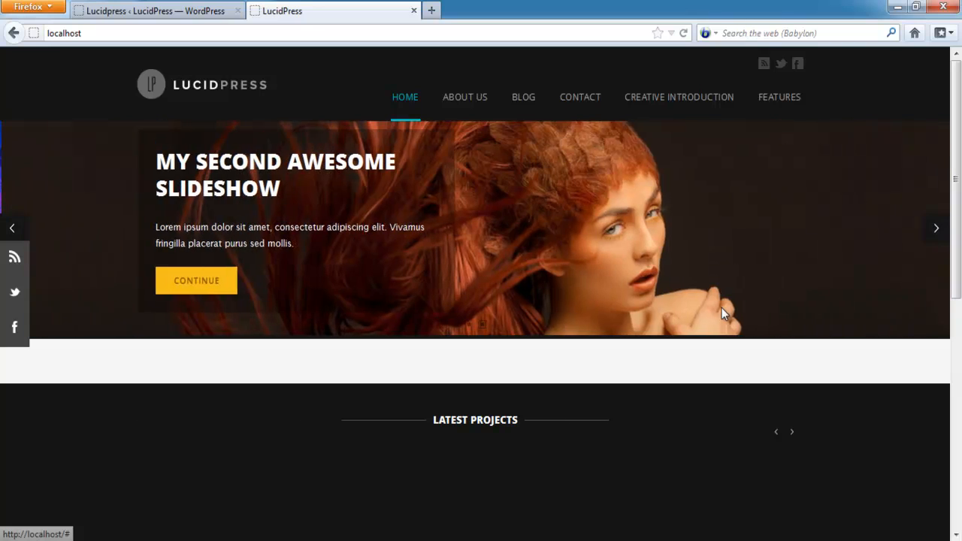
Step: Return to the theme's general slideshow settings, select Anything Slider as the slideshow and save the changes
click(215, 15)
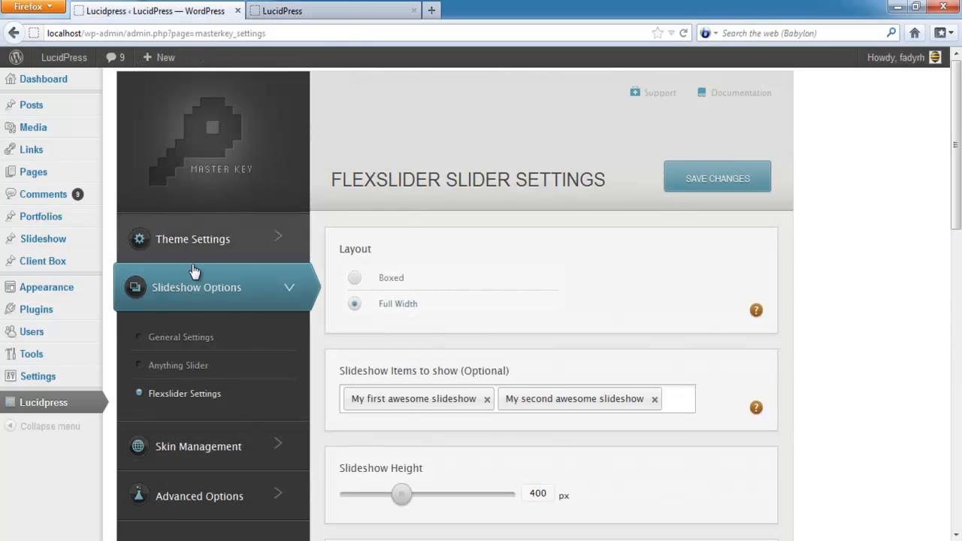
click(197, 344)
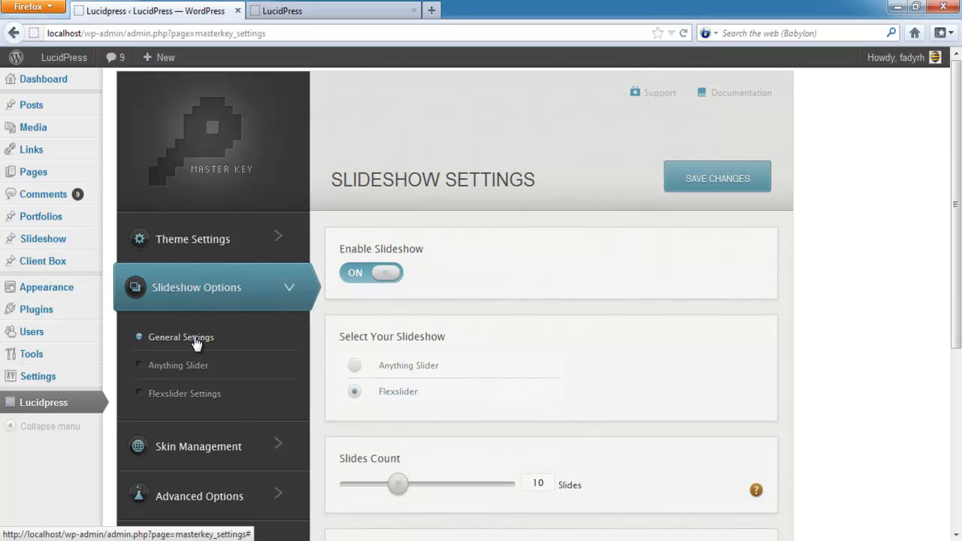
click(354, 365)
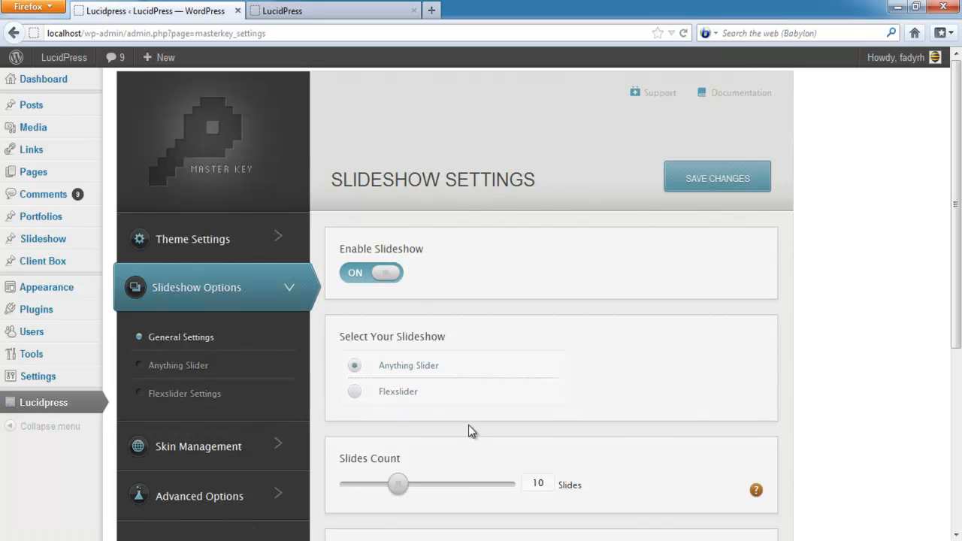
click(693, 178)
Step: In the Anything Slider settings, add "My first awesome slideshow" and "My third awesome slideshow" as the items to show
click(209, 368)
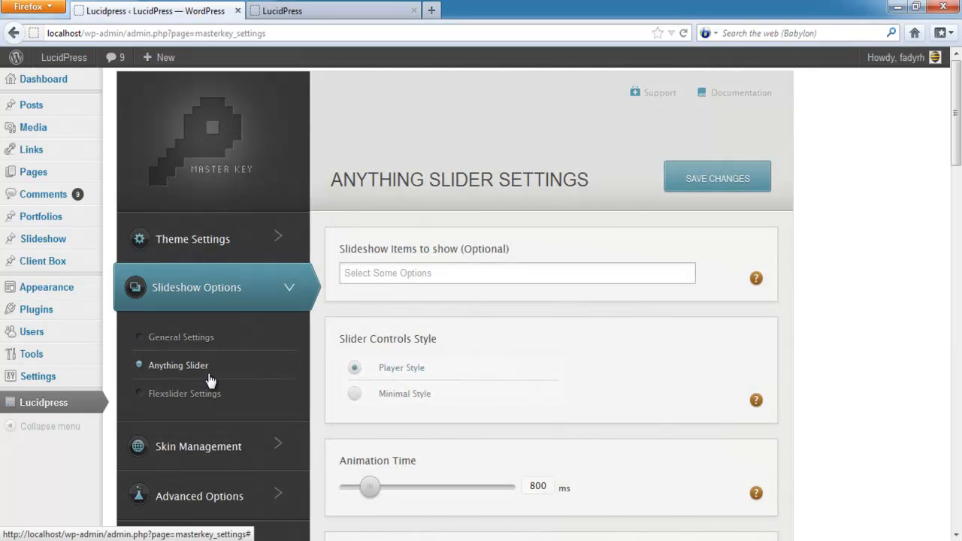
click(396, 276)
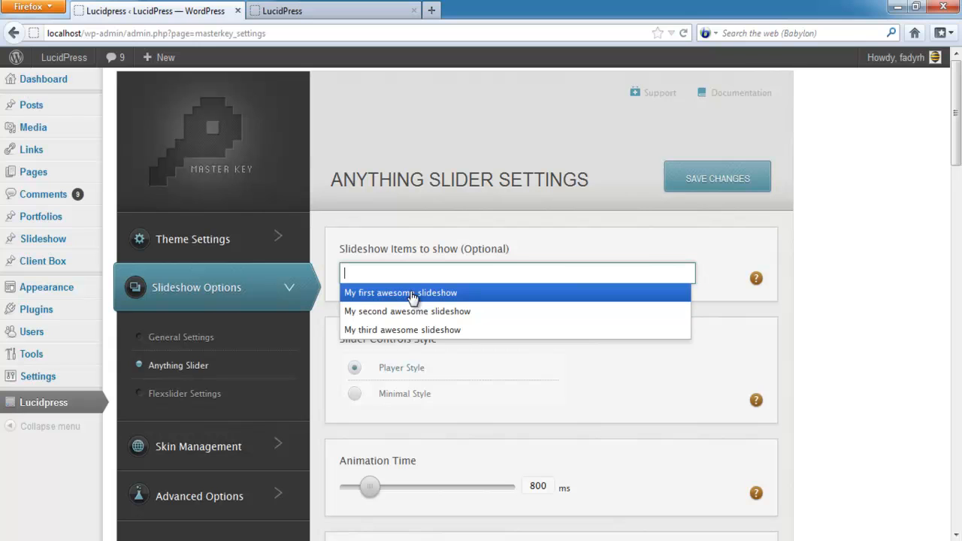
click(401, 293)
click(510, 275)
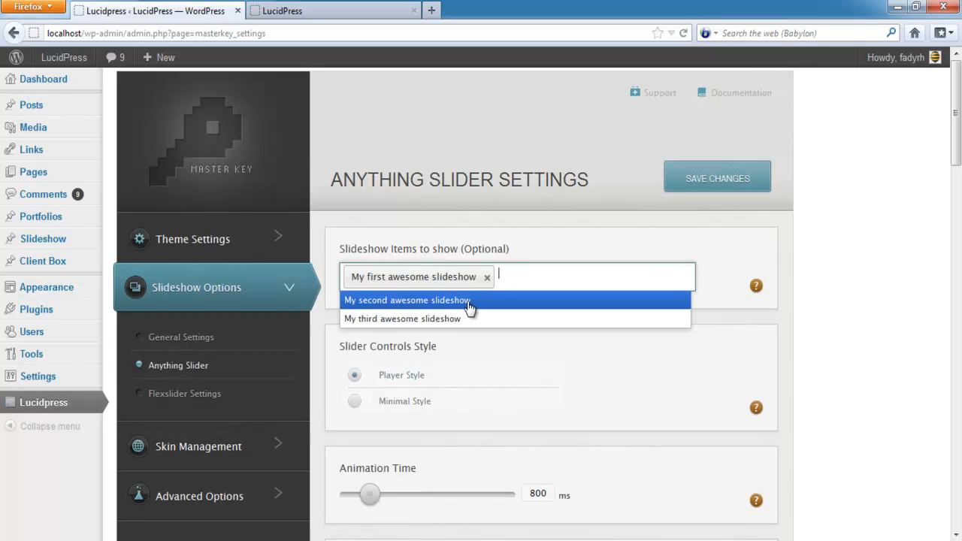
click(470, 319)
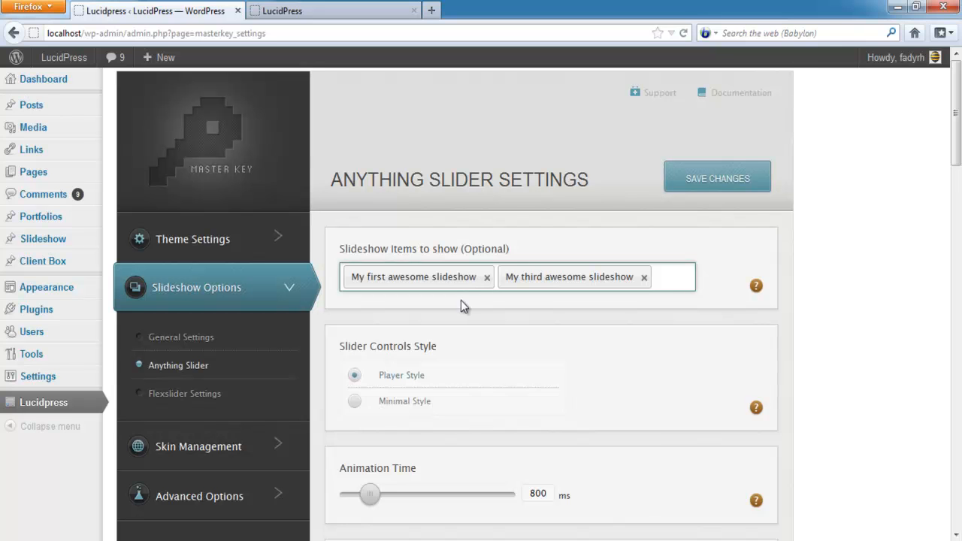
Step: Review the Anything Slider's controls style, animation time, delay, autoplay, pause-on-hover, arrows, pagination and easing options
scroll(462, 304, down, 4)
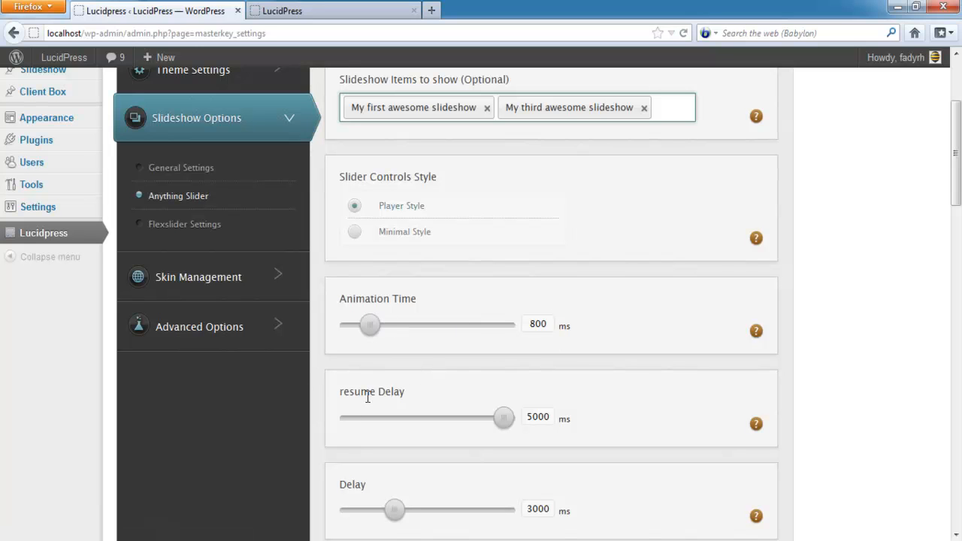
scroll(370, 401, down, 3)
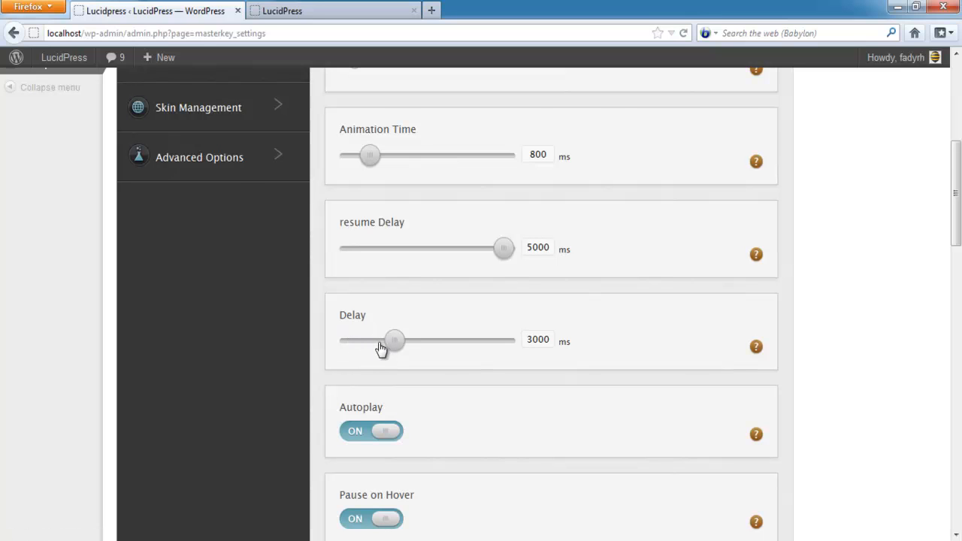
scroll(381, 347, down, 2)
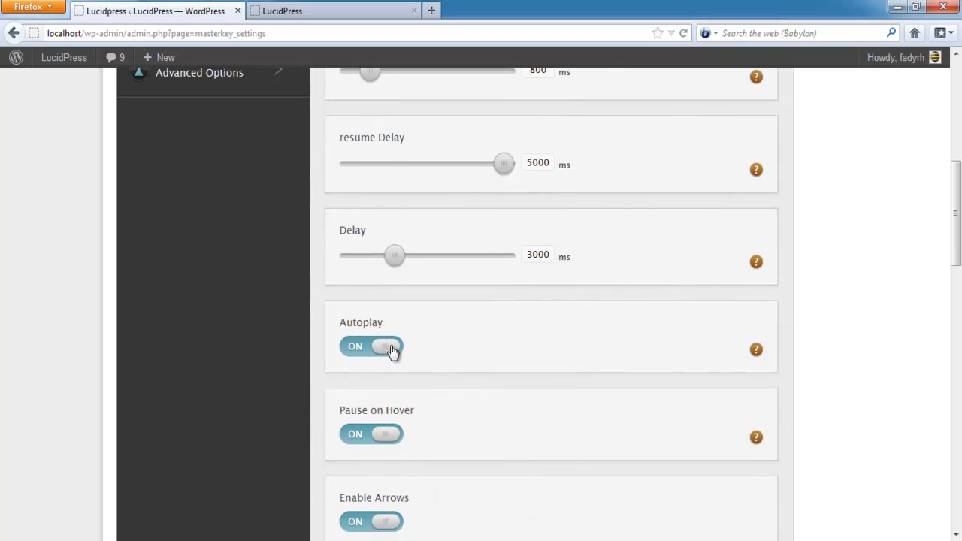
scroll(383, 352, down, 4)
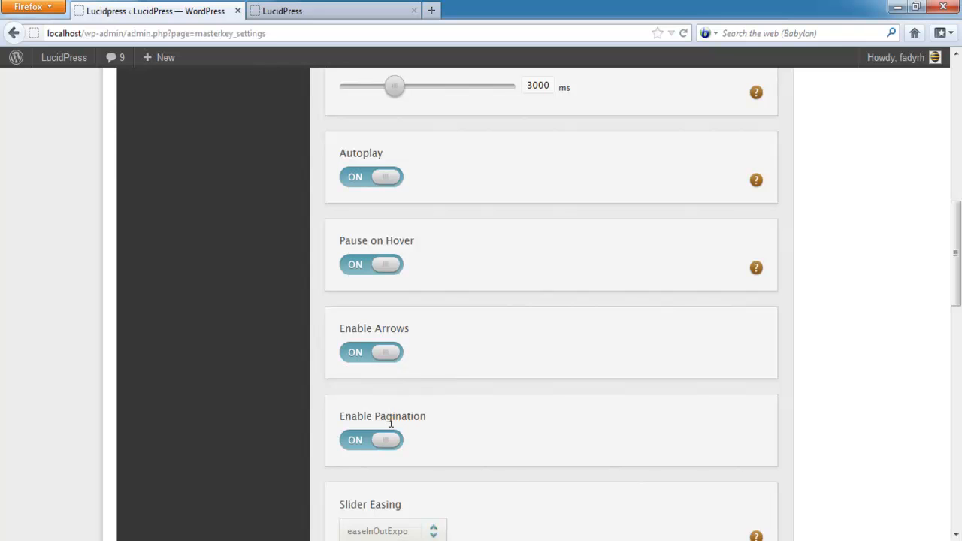
scroll(389, 422, down, 2)
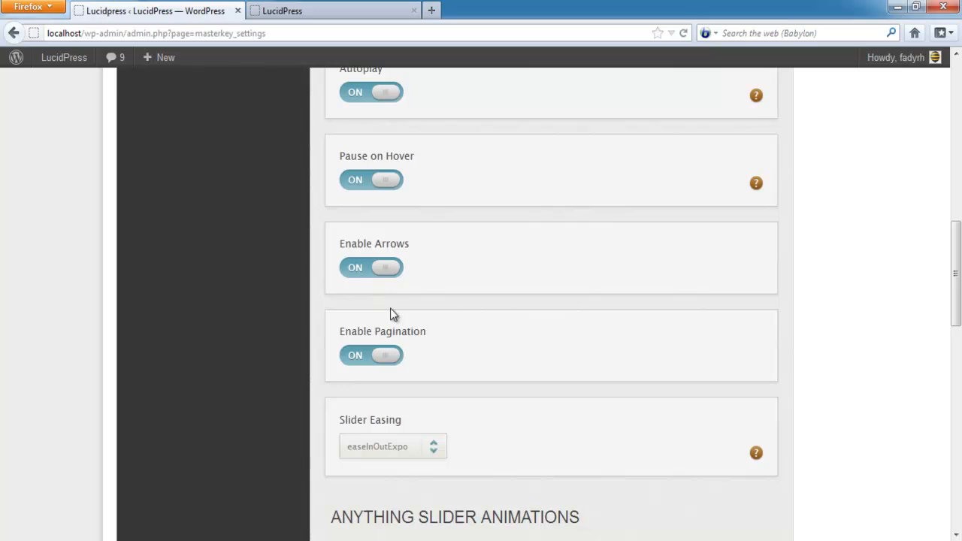
scroll(387, 331, down, 2)
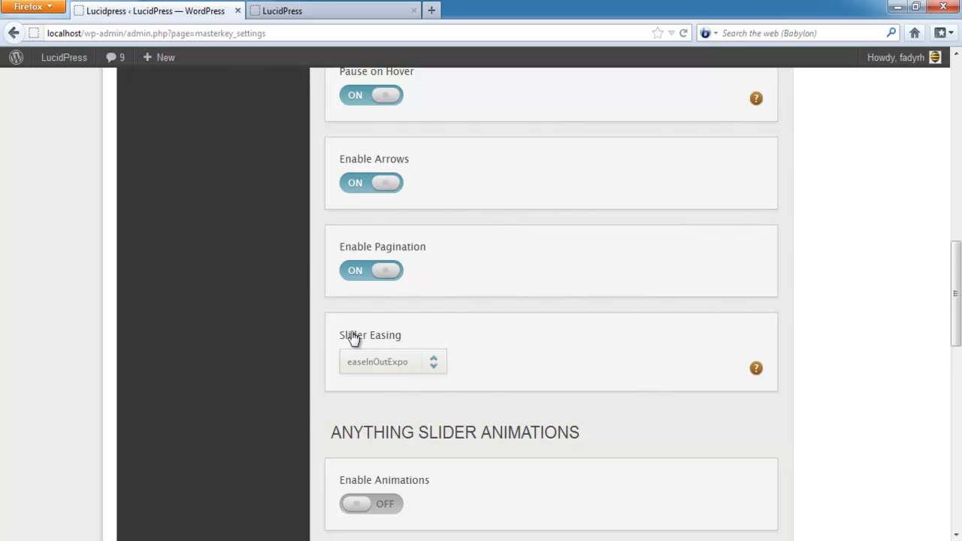
scroll(388, 375, down, 4)
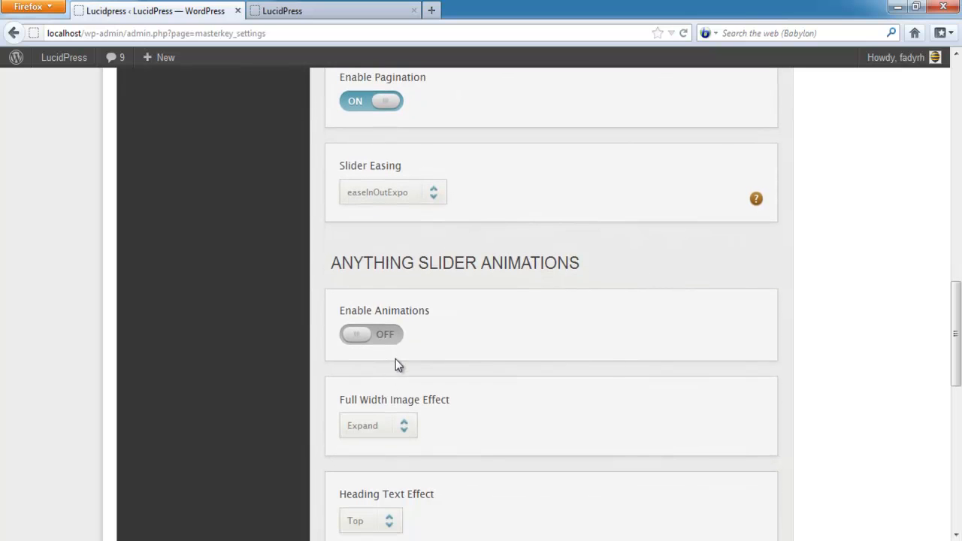
Step: Enable the Anything Slider animations and choose Expand as the full width image effect
click(373, 340)
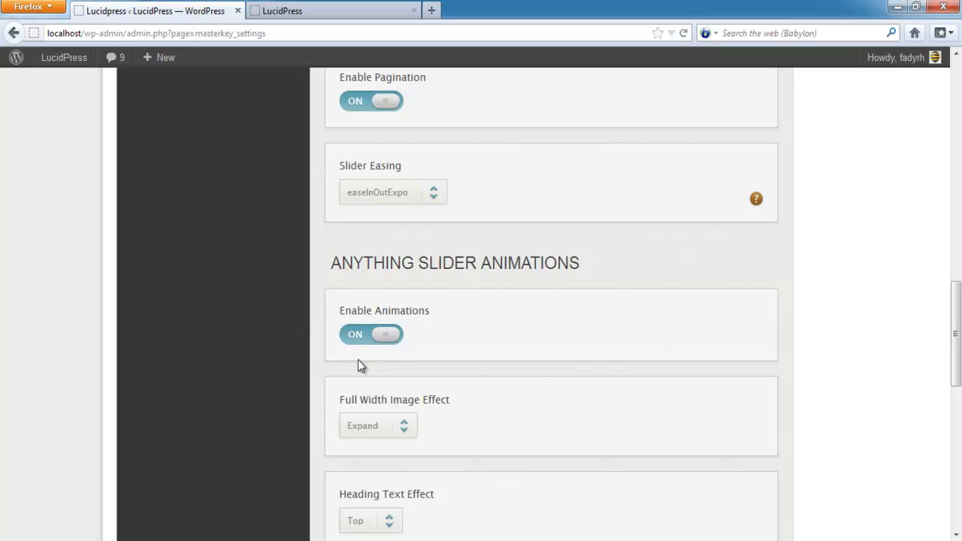
scroll(361, 365, down, 2)
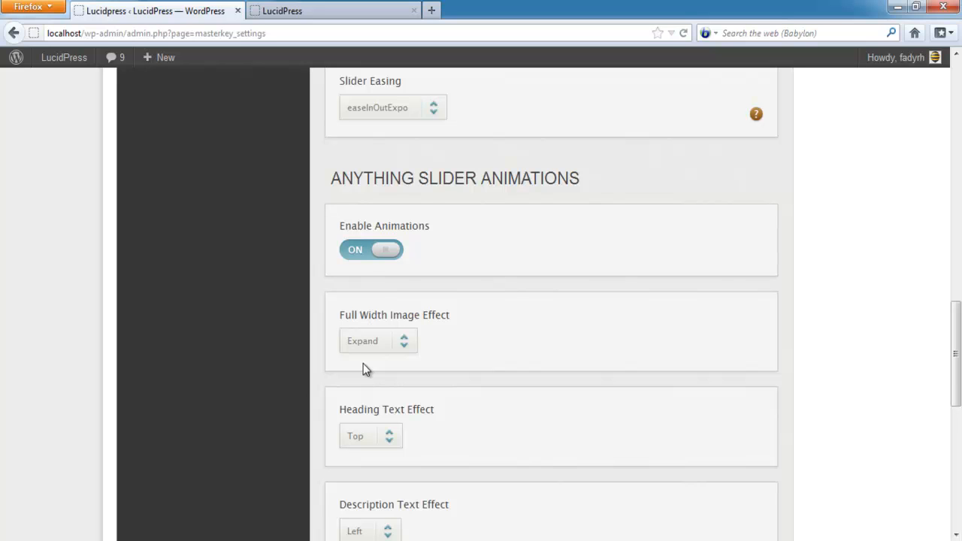
scroll(365, 366, down, 2)
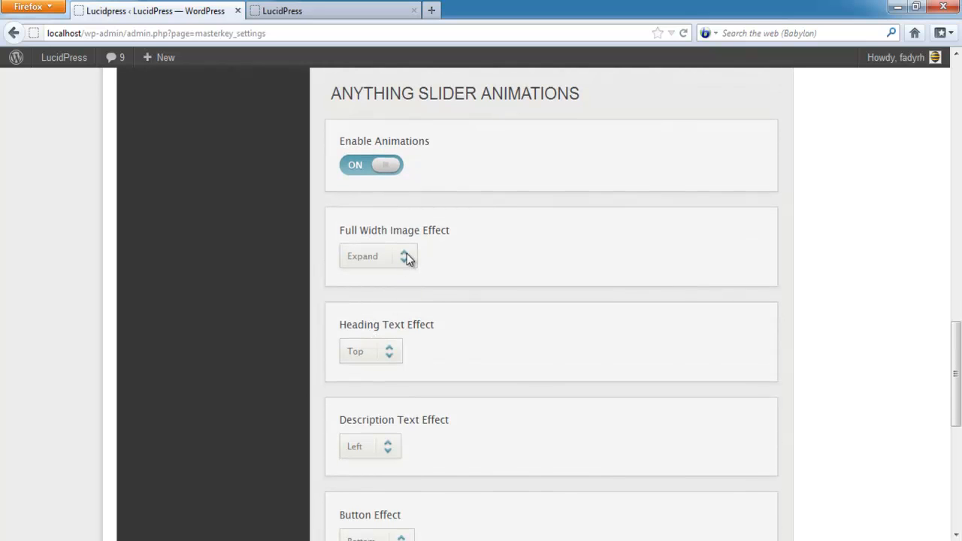
click(407, 256)
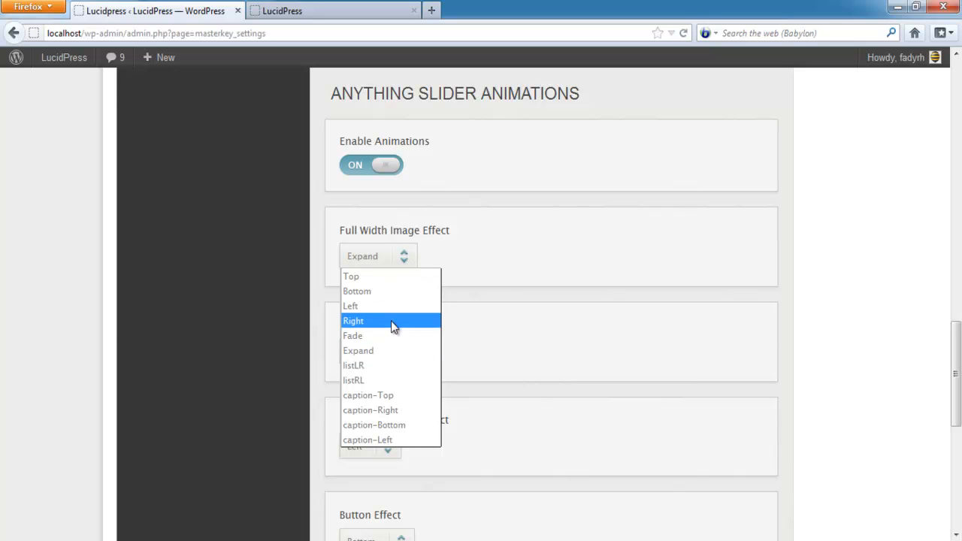
click(391, 346)
Step: Set the heading text effect of the Anything Slider to Right
scroll(392, 347, down, 2)
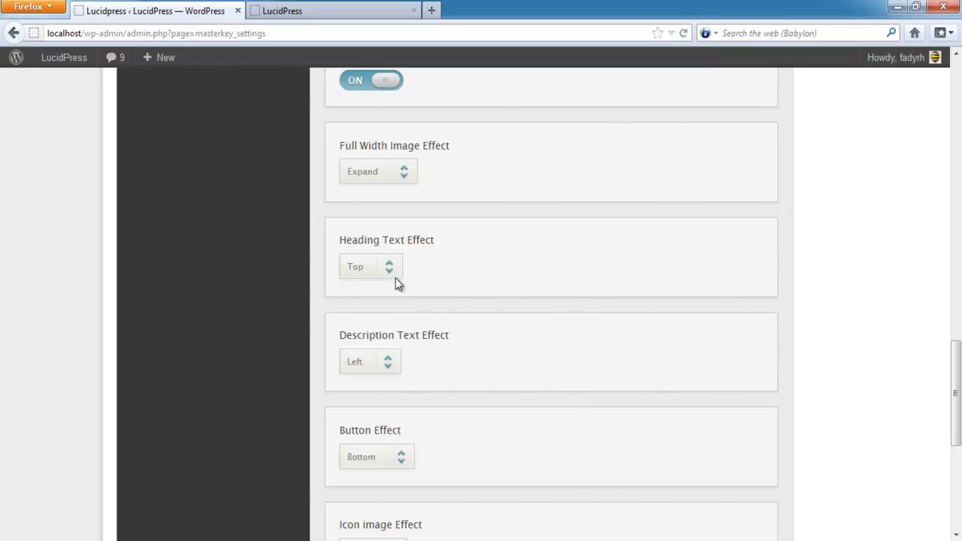
click(391, 268)
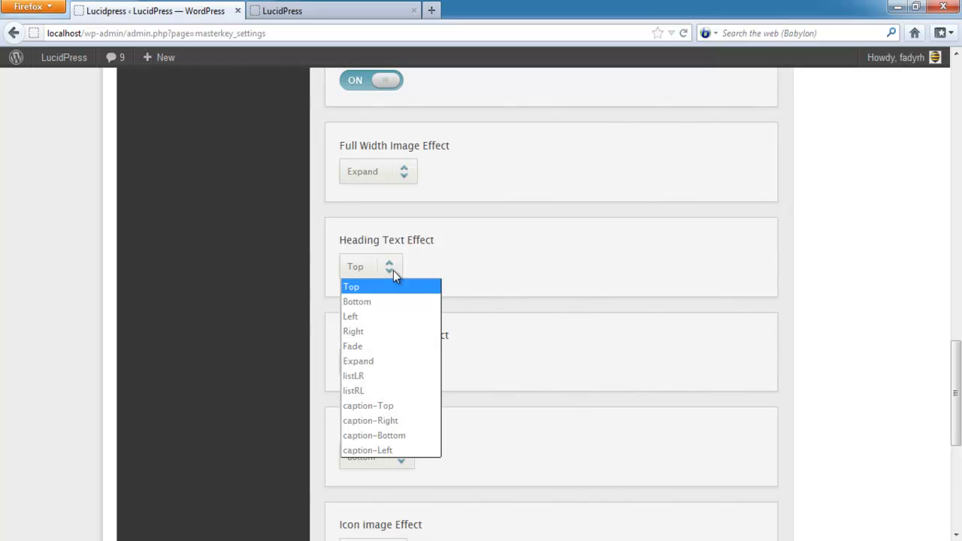
click(382, 332)
Step: Review the description, button and icon image effects, animation speed and easing options, and save the Anything Slider settings
scroll(368, 335, down, 2)
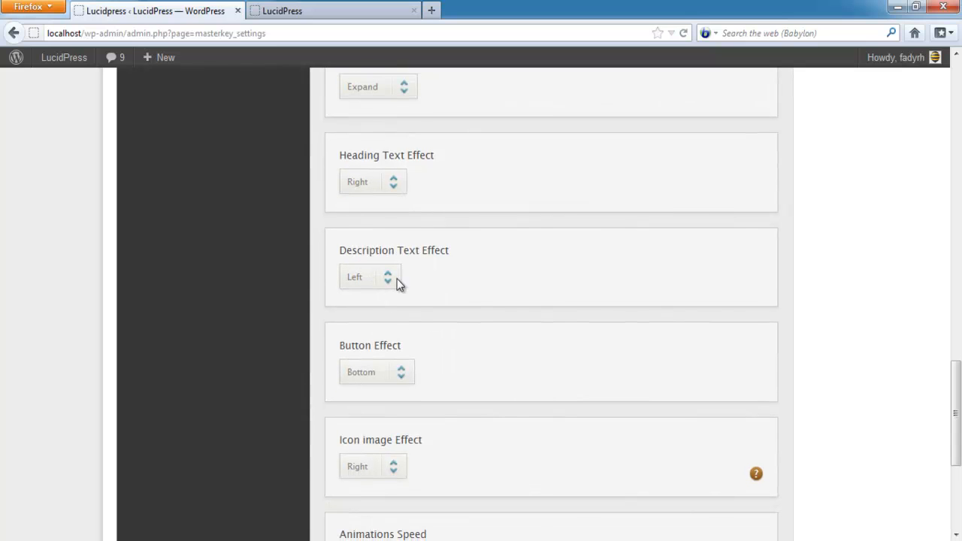
click(394, 278)
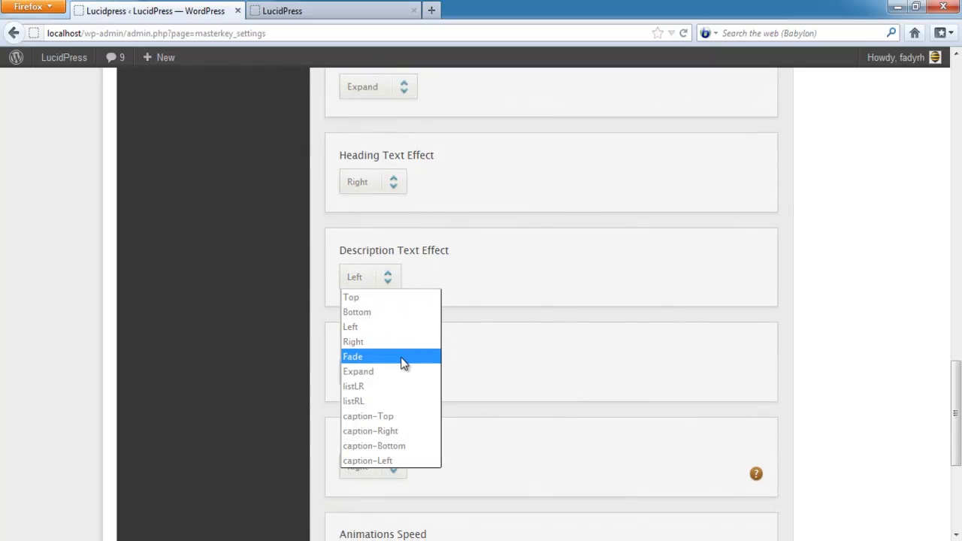
click(460, 358)
scroll(451, 349, down, 2)
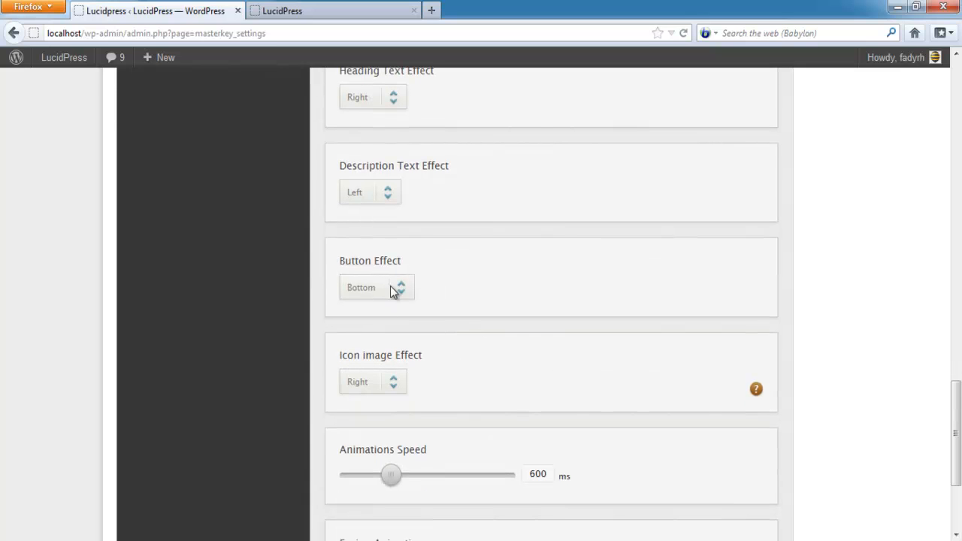
scroll(402, 295, down, 2)
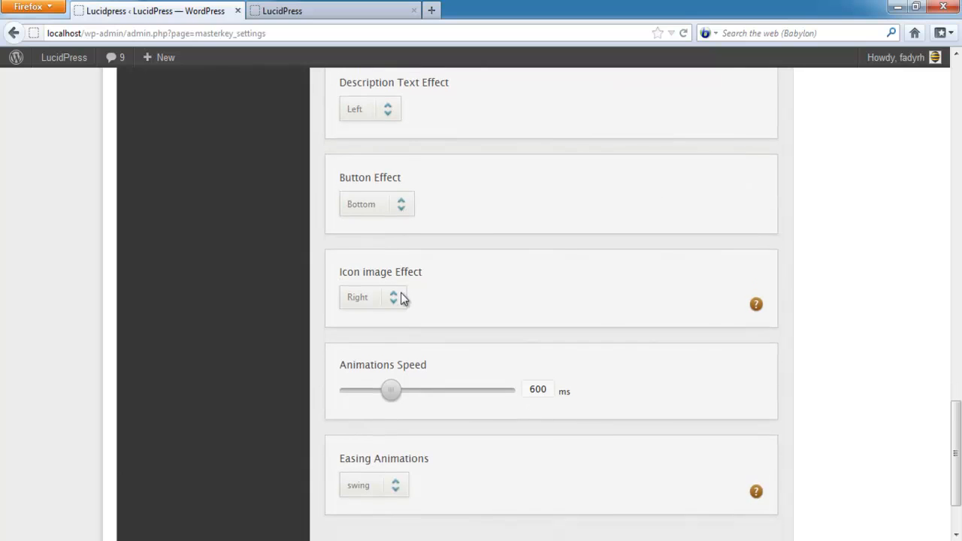
scroll(402, 297, down, 2)
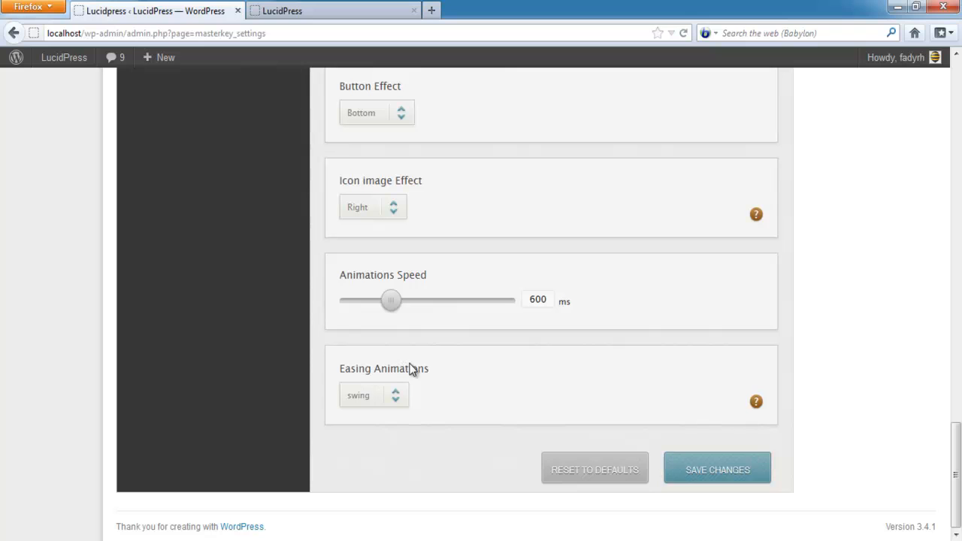
click(695, 474)
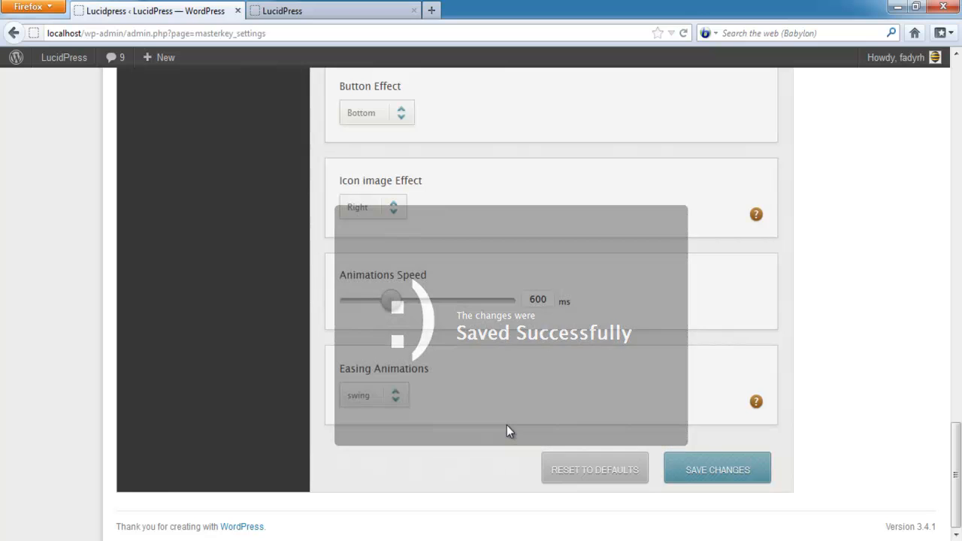
Step: Reload the LucidPress homepage and advance through the slides to check the Anything Slider with player-style controls
click(348, 12)
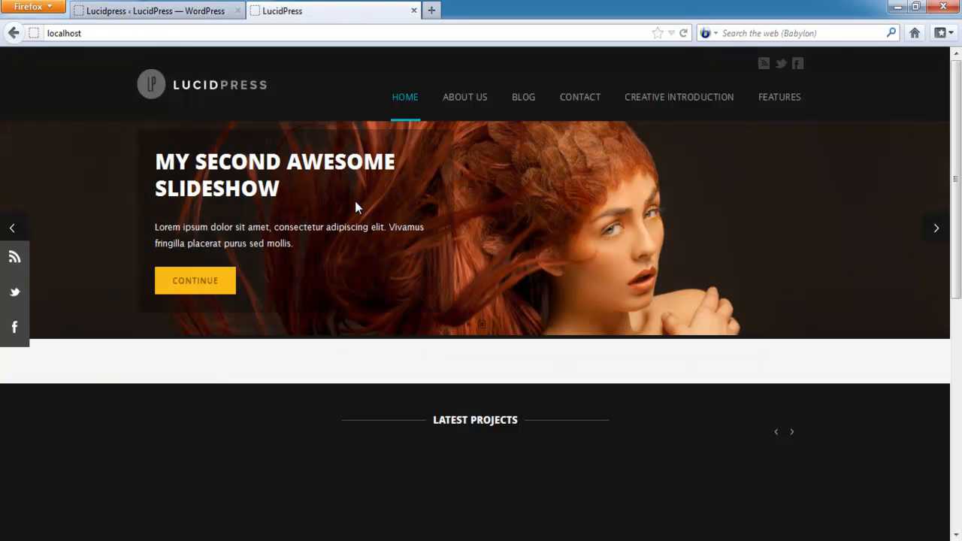
key(F5)
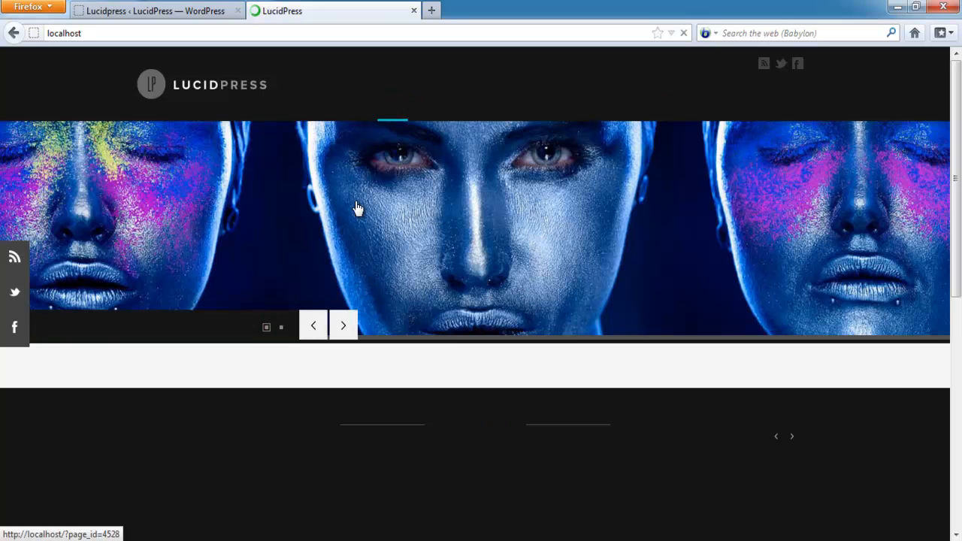
click(340, 329)
click(346, 413)
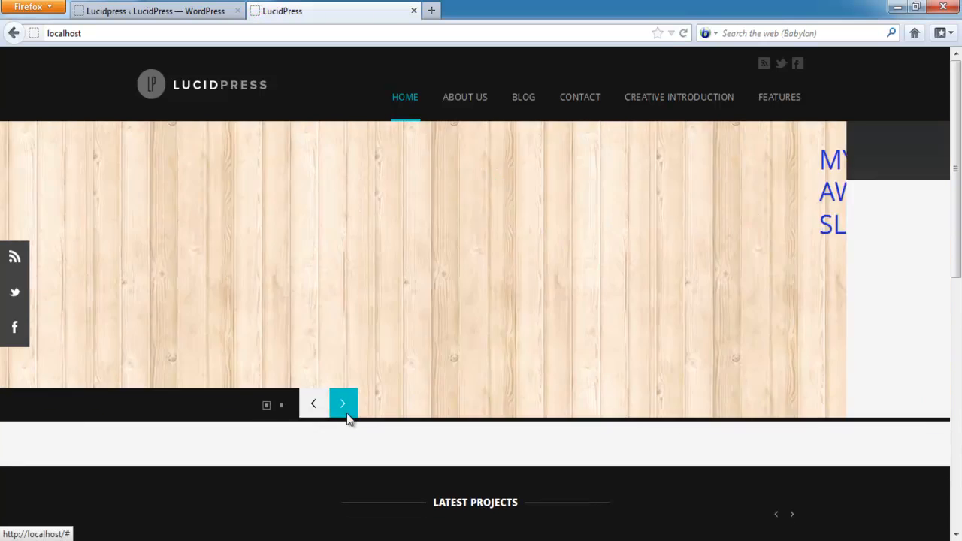
click(343, 325)
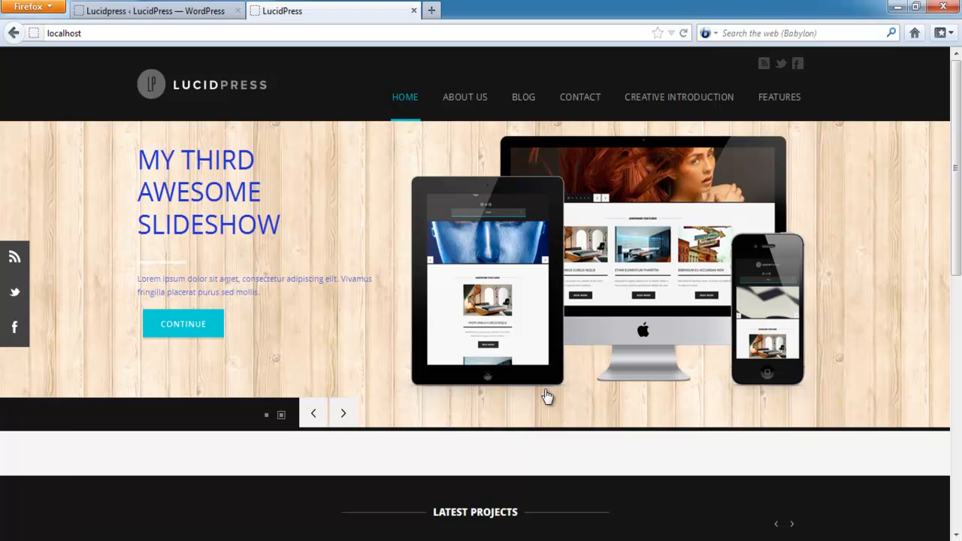
Step: Return to the Anything Slider settings, set the slider controls style to Minimal Style and save the changes
click(203, 10)
scroll(395, 391, up, 5)
scroll(399, 403, up, 12)
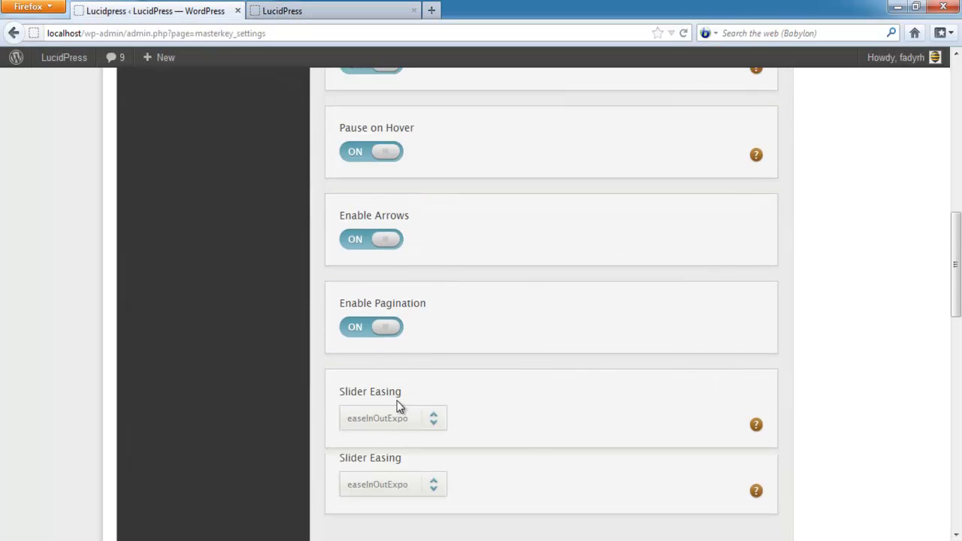
scroll(396, 406, up, 2)
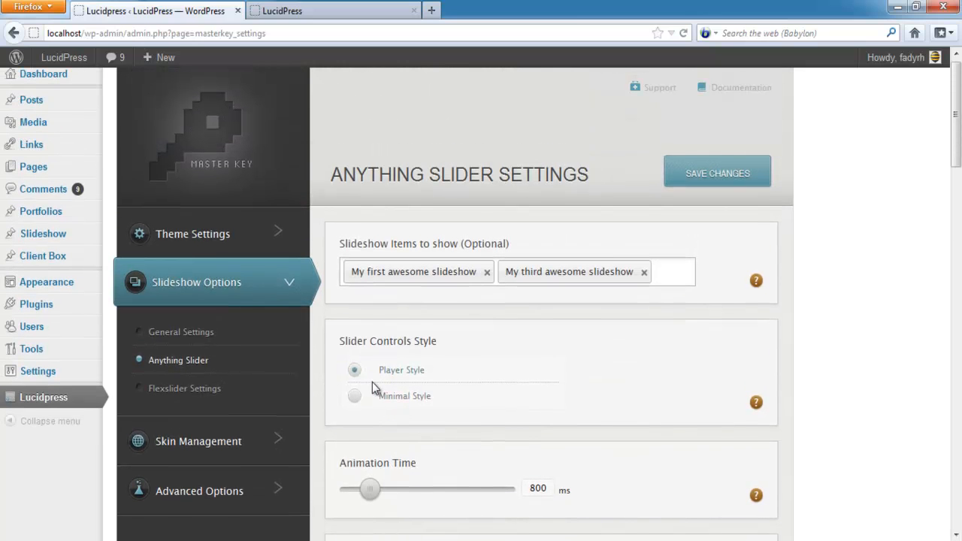
click(354, 396)
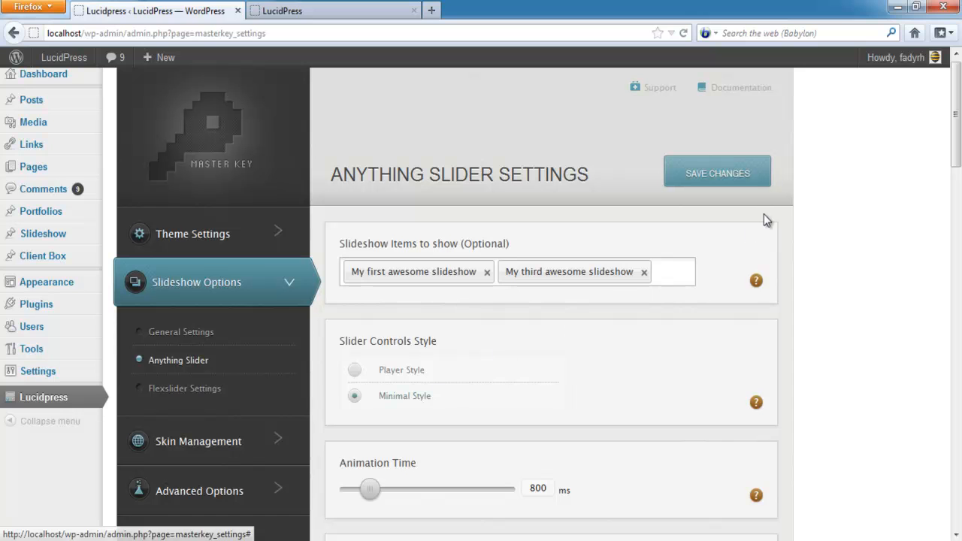
click(749, 183)
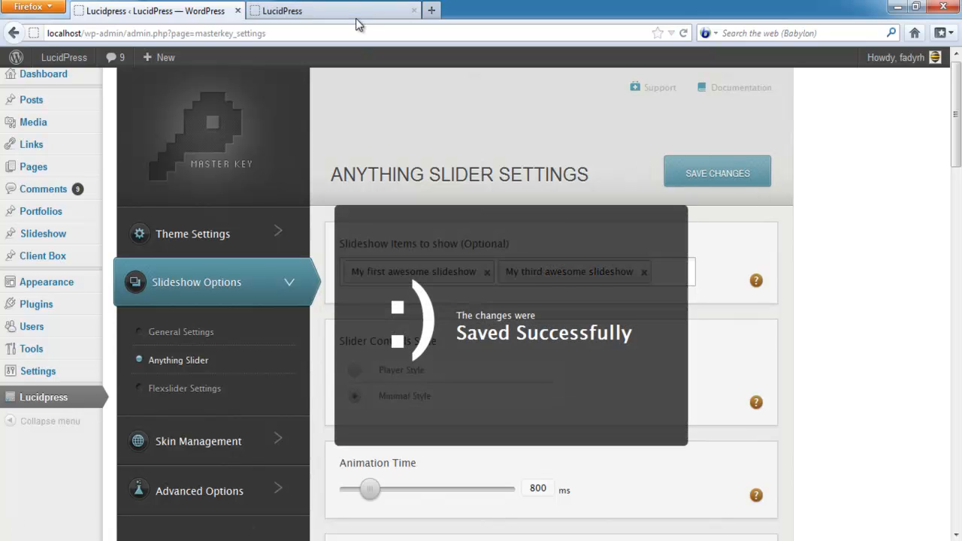
Step: Reload the LucidPress homepage and advance through the slides to check the Anything Slider with minimal-style controls
click(356, 21)
key(F5)
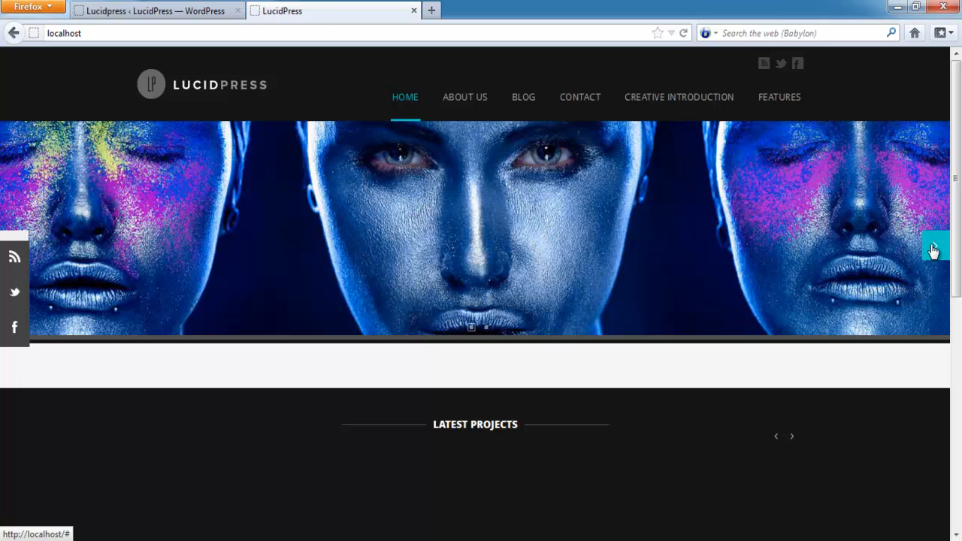
click(932, 250)
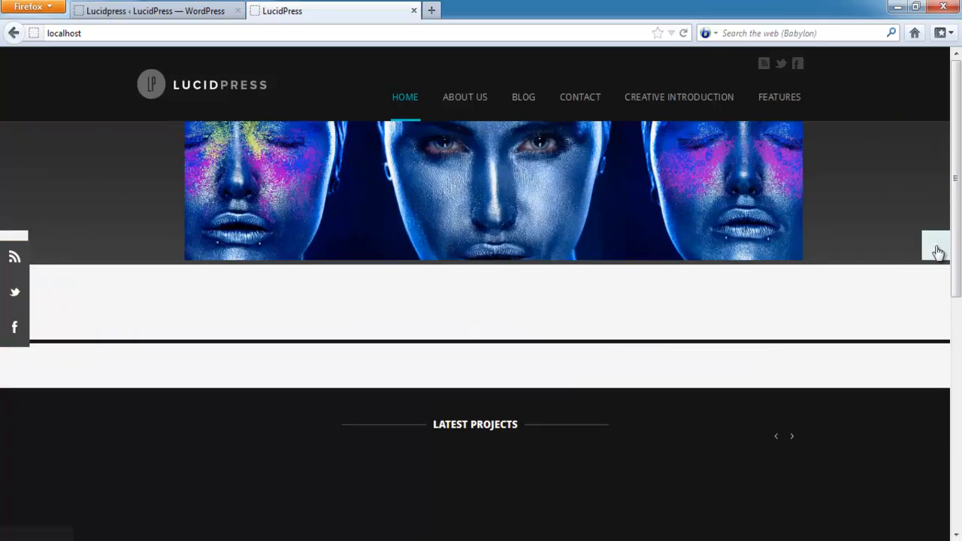
click(936, 253)
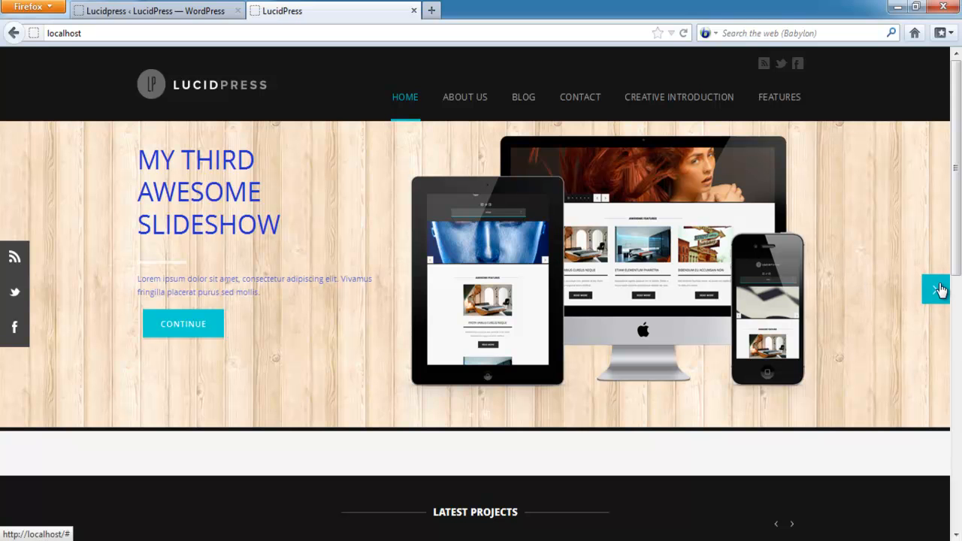
click(939, 290)
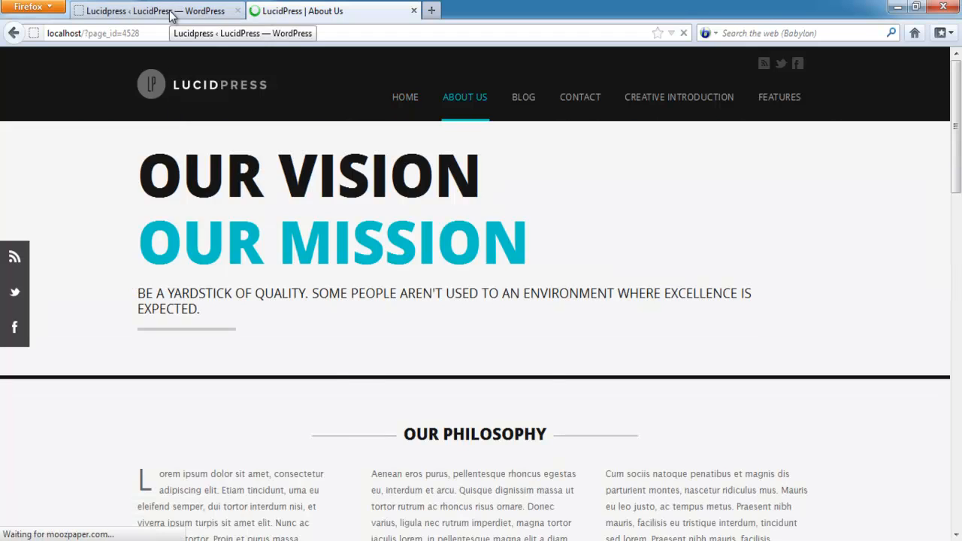
Step: Return to the general slideshow settings in the theme options and examine the available Orderby and Order choices
click(208, 11)
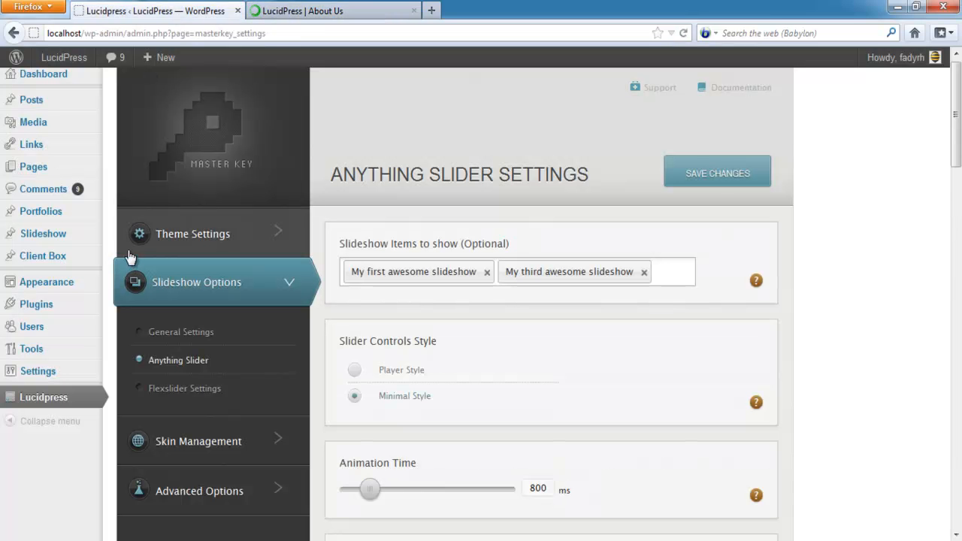
click(189, 337)
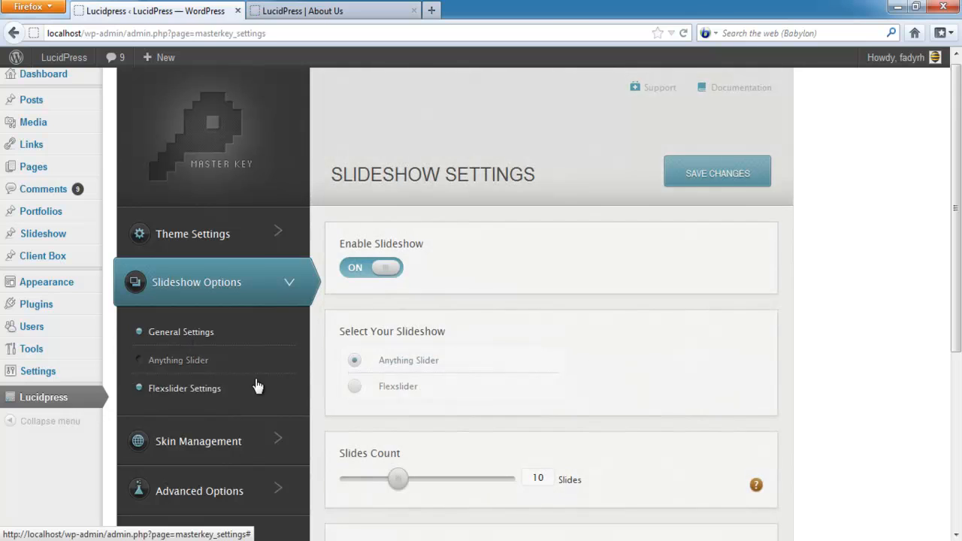
scroll(429, 372, down, 5)
scroll(415, 370, down, 1)
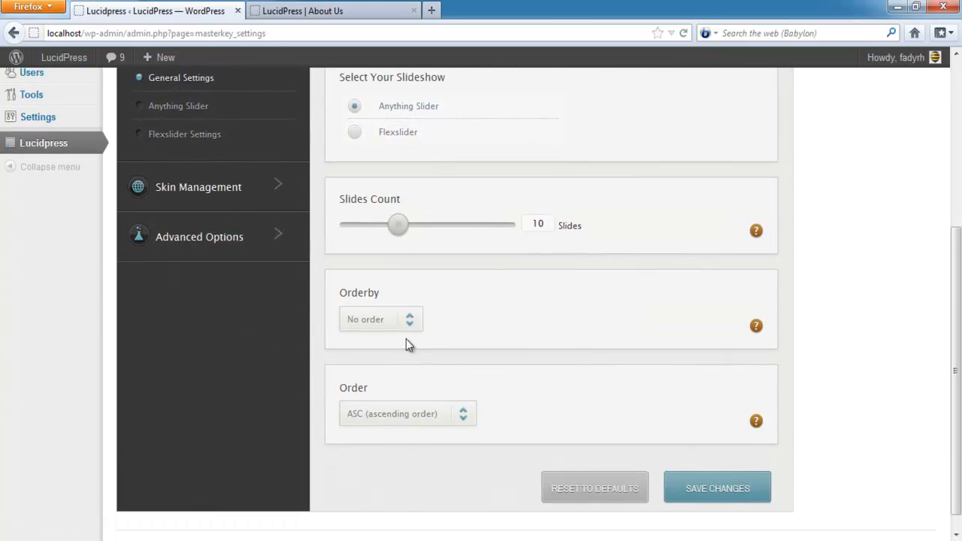
click(410, 320)
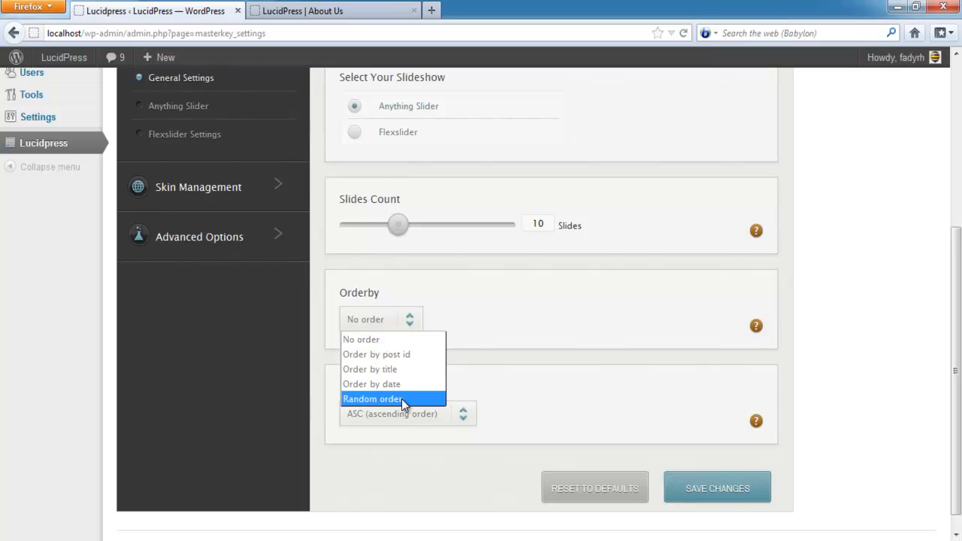
click(461, 418)
click(463, 416)
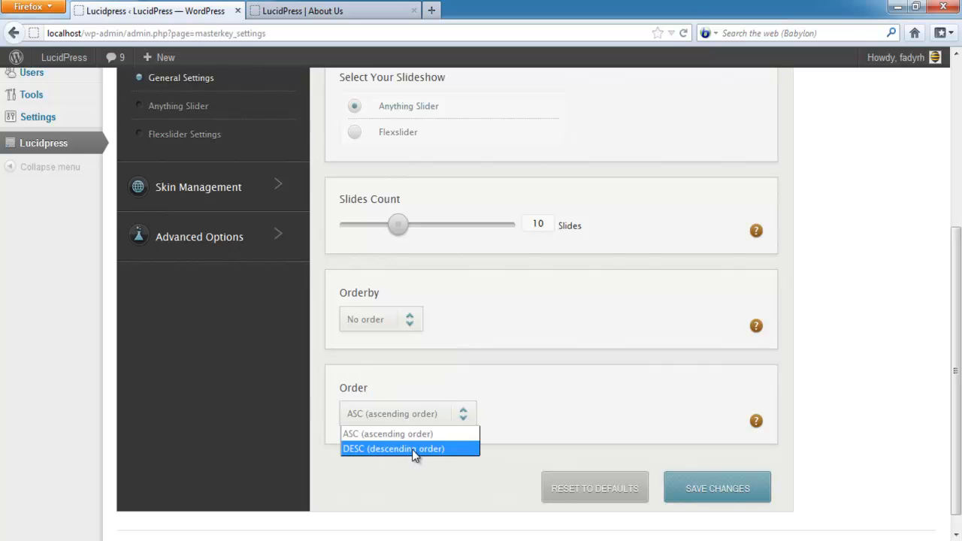
click(580, 361)
Step: Look over the general slideshow settings once more and save them with Anything Slider as the selected slideshow
scroll(570, 368, up, 5)
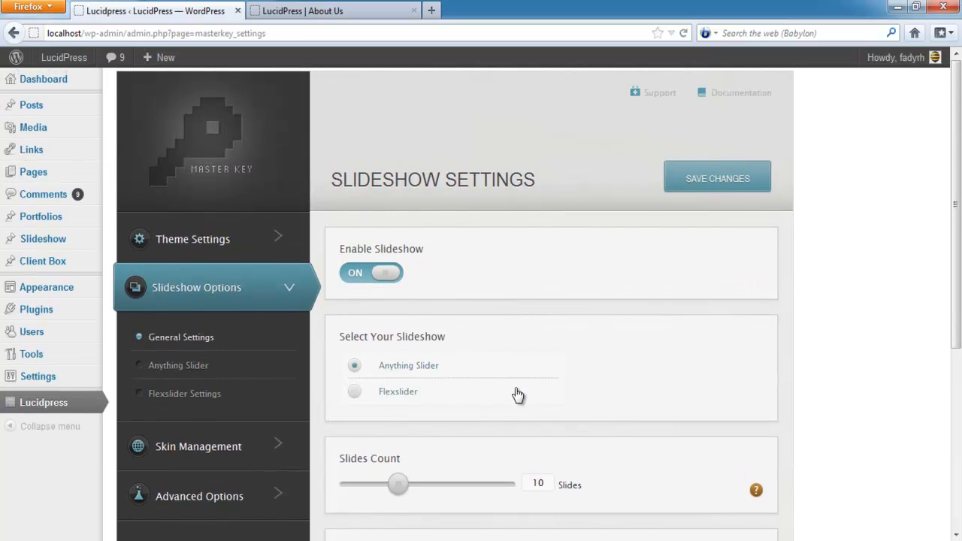
scroll(425, 380, down, 2)
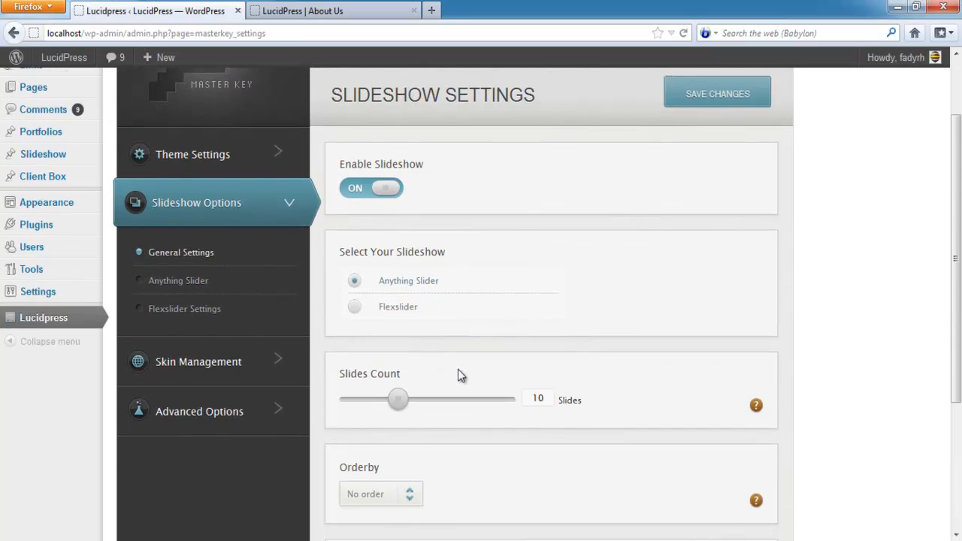
scroll(457, 369, down, 2)
scroll(489, 371, up, 2)
scroll(525, 353, up, 3)
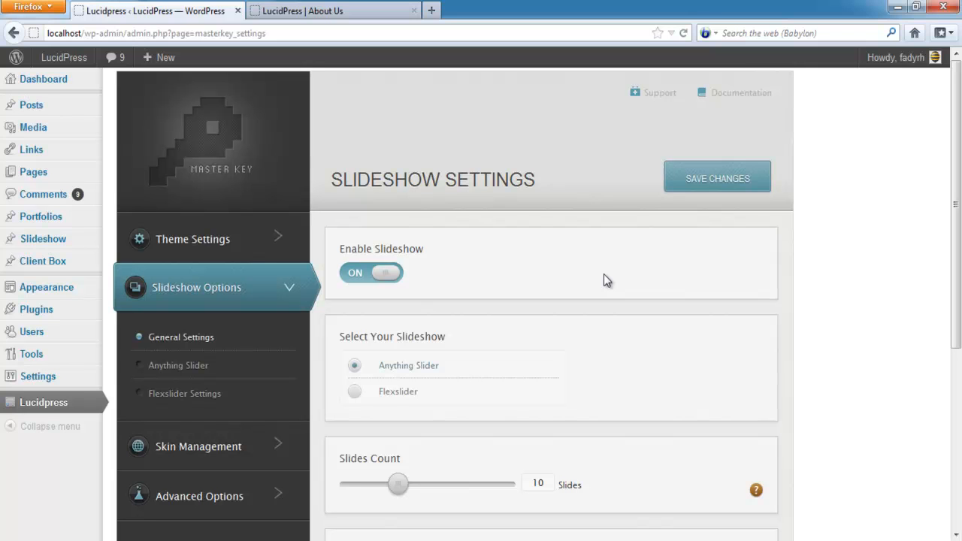
click(692, 181)
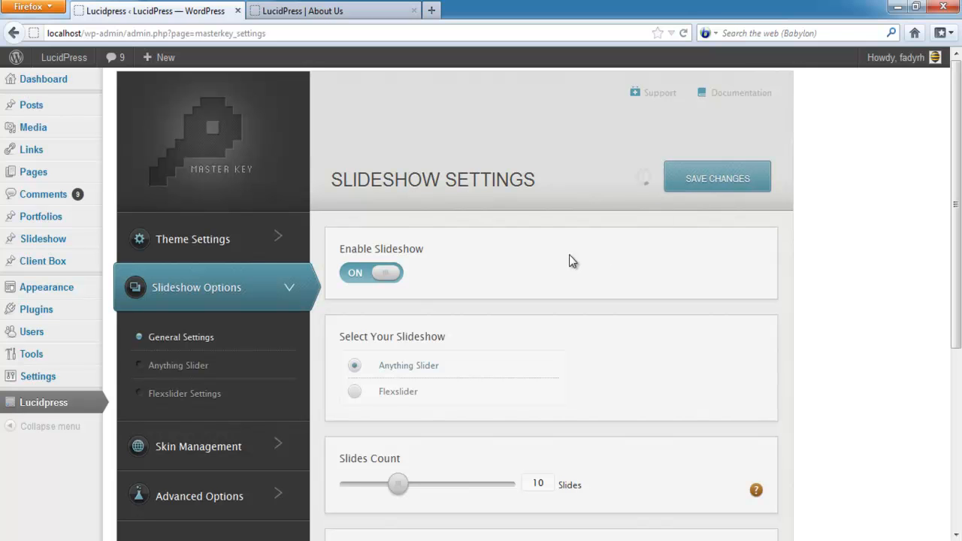